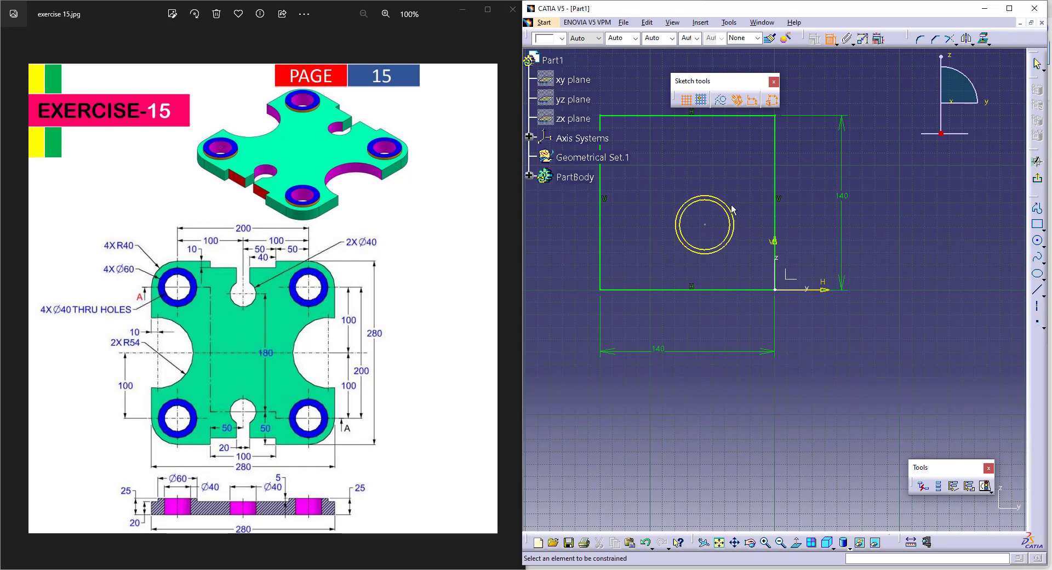
- Dimension the two concentric circles, setting the outer diameter to 60 mm and the inner diameter to 40 mm
{"action": "left_click", "coordinate": [733, 211]}
{"action": "left_click", "coordinate": [748, 191]}
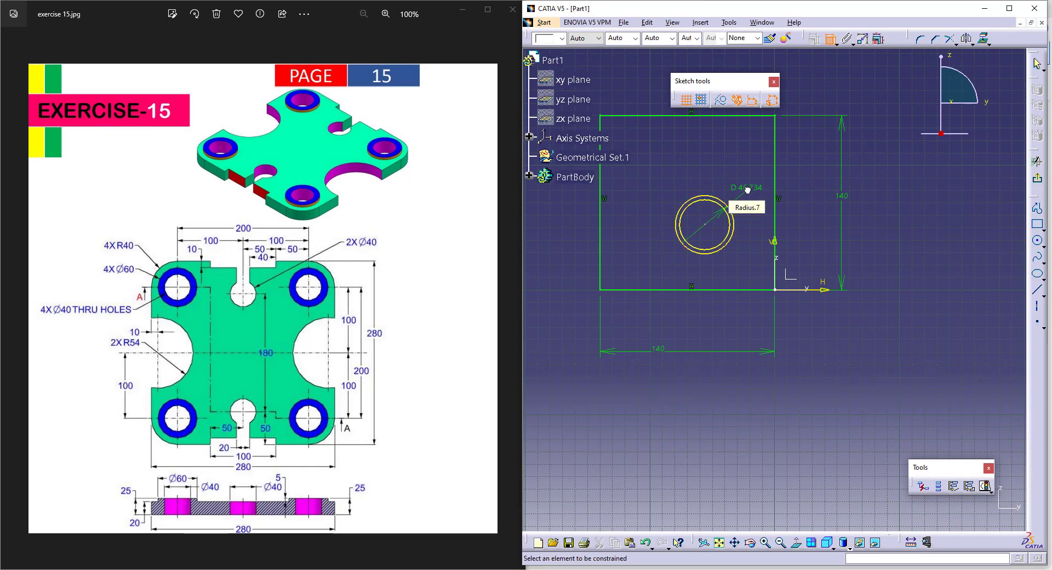
{"action": "double_click", "coordinate": [749, 189]}
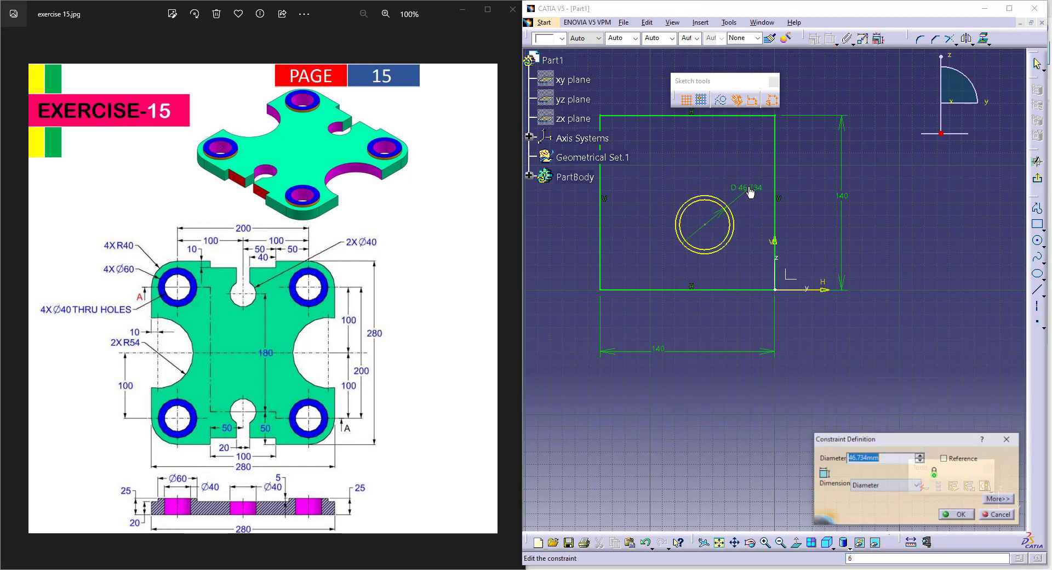
{"action": "type", "text": "60"}
{"action": "key", "text": "Return"}
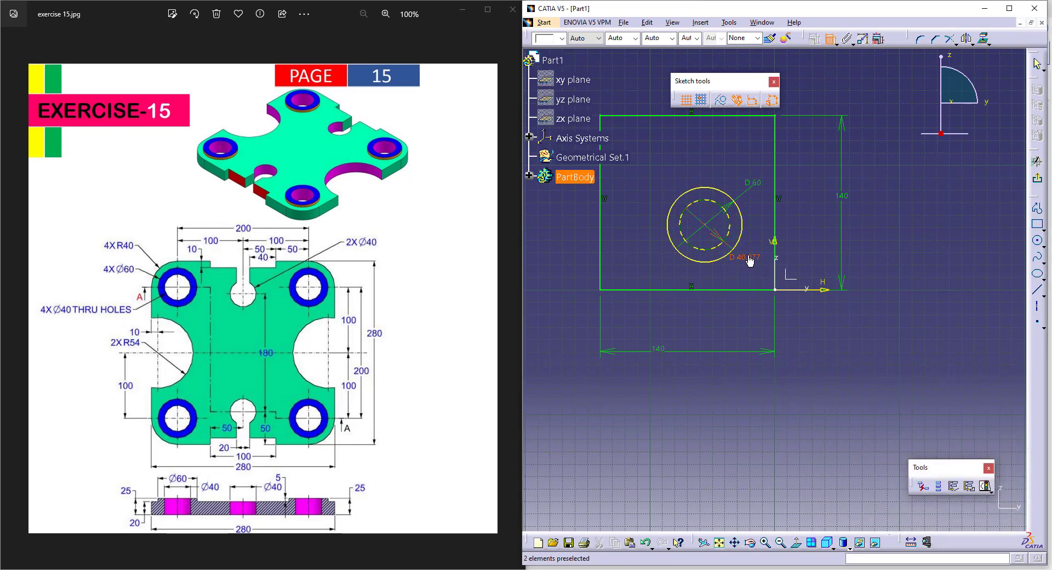
{"action": "double_click", "coordinate": [746, 258]}
{"action": "type", "text": "40"}
{"action": "key", "text": "Return"}
- Constrain the circles' centre to a vertical distance of 100 mm from the square's lower edge
{"action": "left_click", "coordinate": [725, 291]}
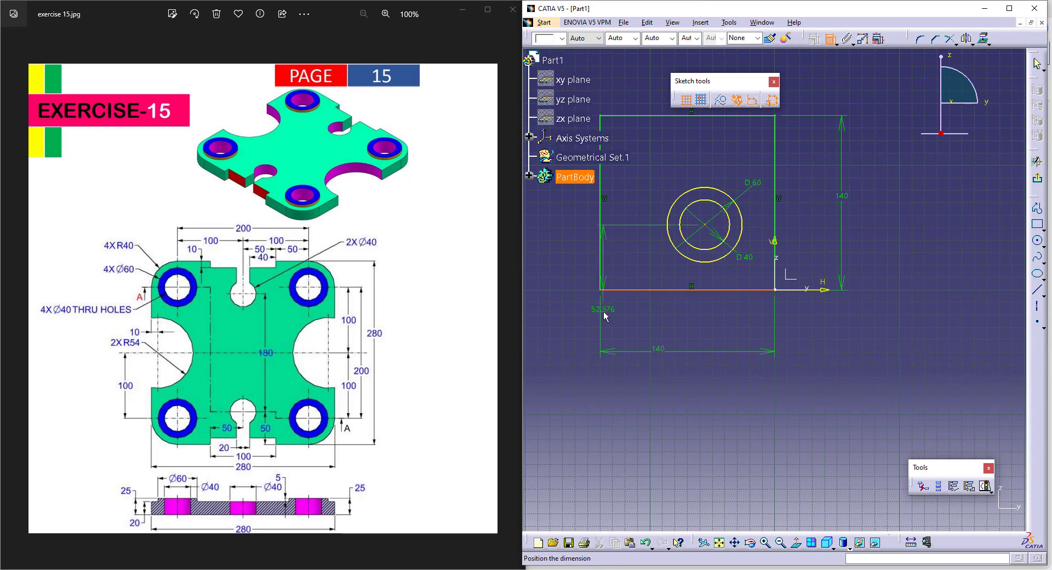
{"action": "left_click", "coordinate": [550, 305]}
{"action": "double_click", "coordinate": [551, 305]}
{"action": "type", "text": "100"}
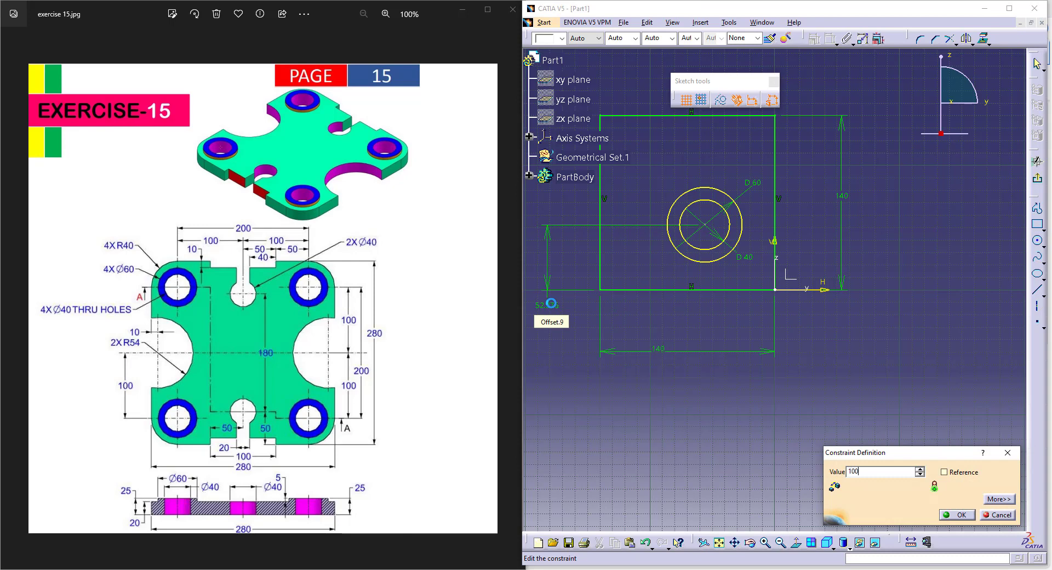
{"action": "key", "text": "Return"}
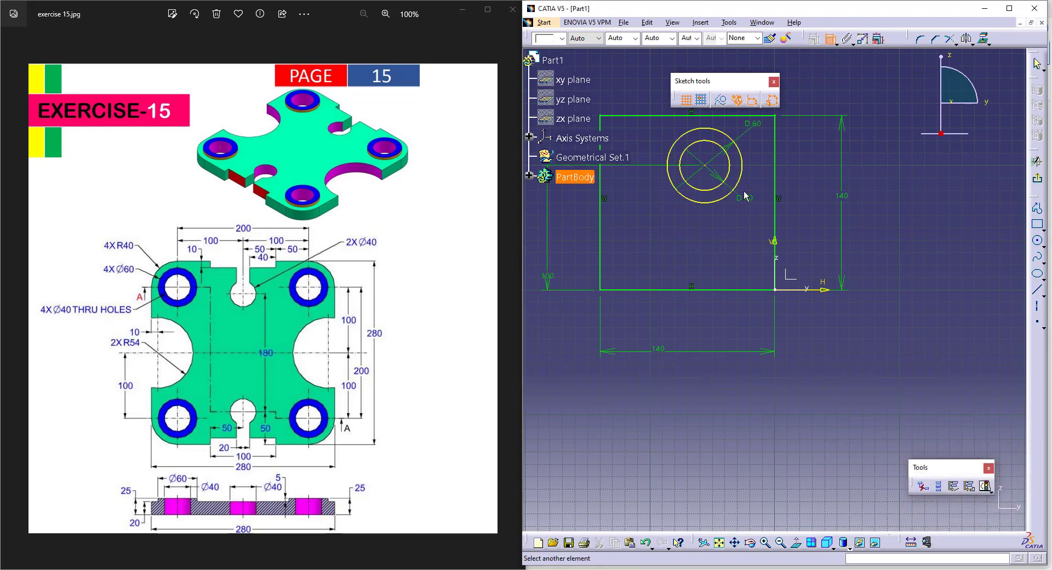
- Constrain the circles' centre to a horizontal distance of 100 mm from the square's right edge and exit the sketch
{"action": "left_click", "coordinate": [776, 204]}
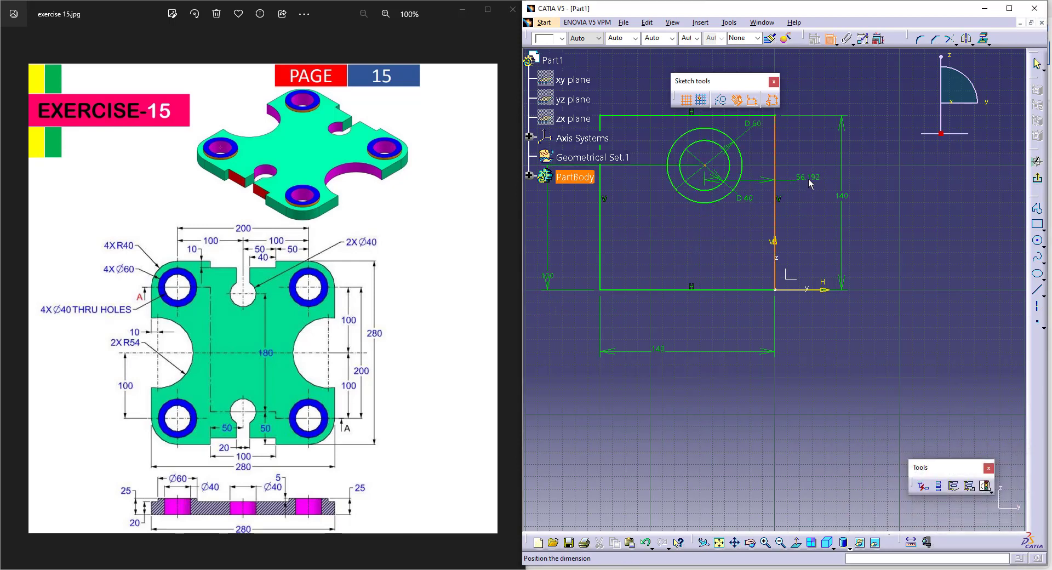
{"action": "left_click", "coordinate": [806, 133]}
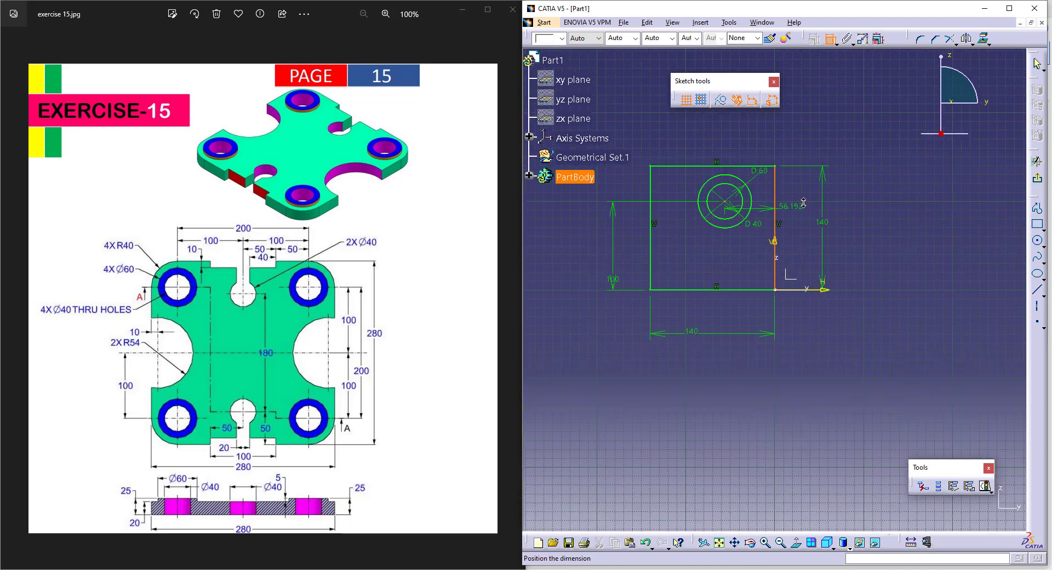
{"action": "double_click", "coordinate": [805, 133]}
{"action": "type", "text": "1"}
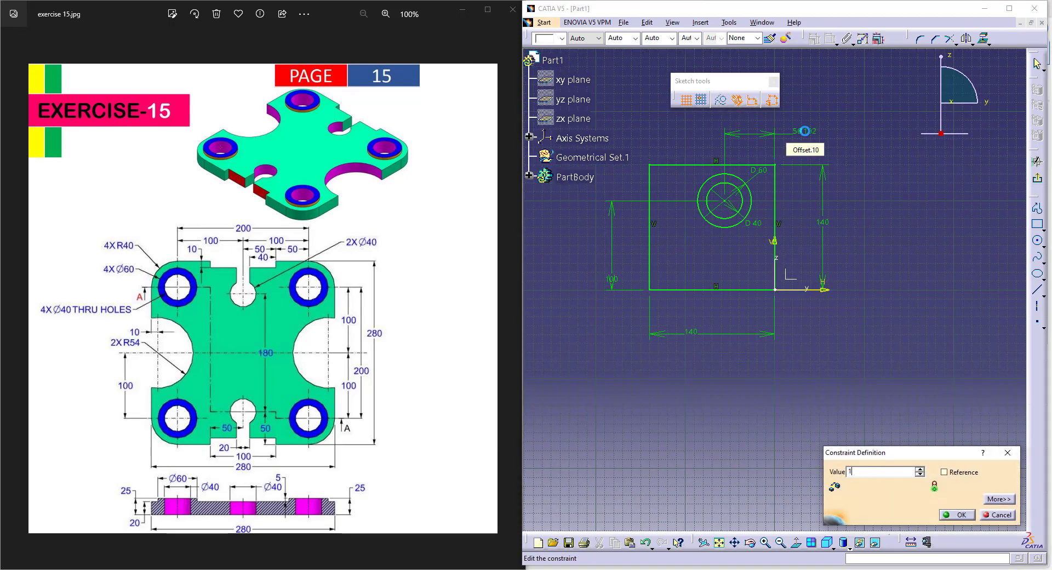
{"action": "type", "text": "00"}
{"action": "key", "text": "Return"}
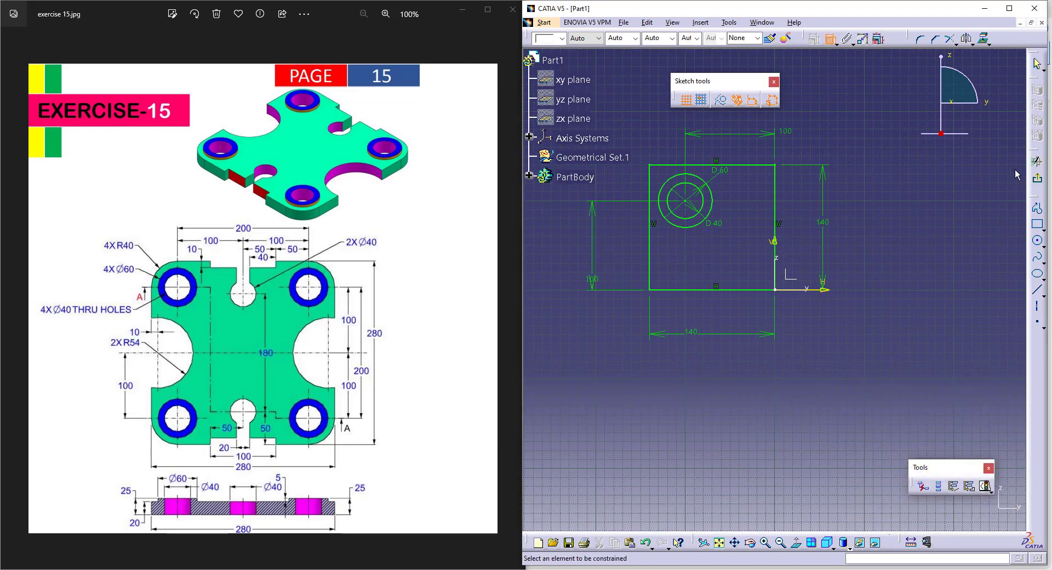
{"action": "left_click", "coordinate": [1038, 182]}
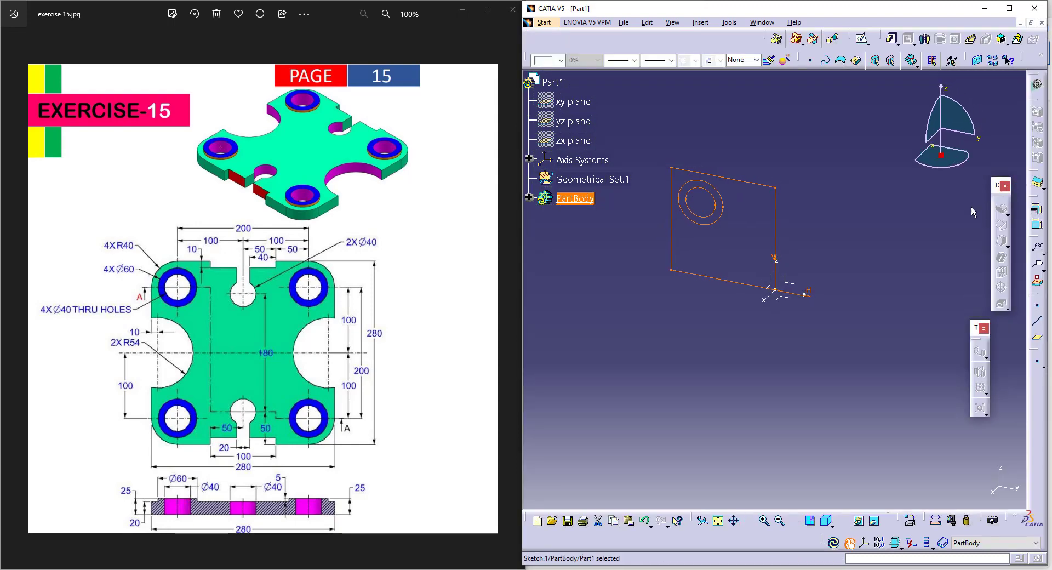
- Start a Multi-Pad from the sketch and set the square plate domain's length to 20 mm
{"action": "left_click", "coordinate": [897, 44]}
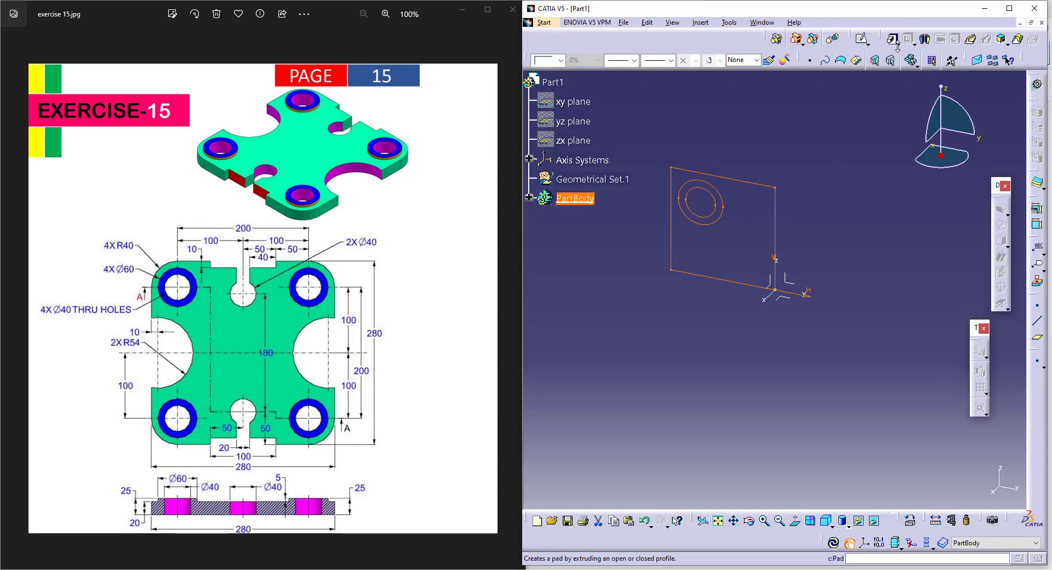
{"action": "left_click", "coordinate": [908, 95]}
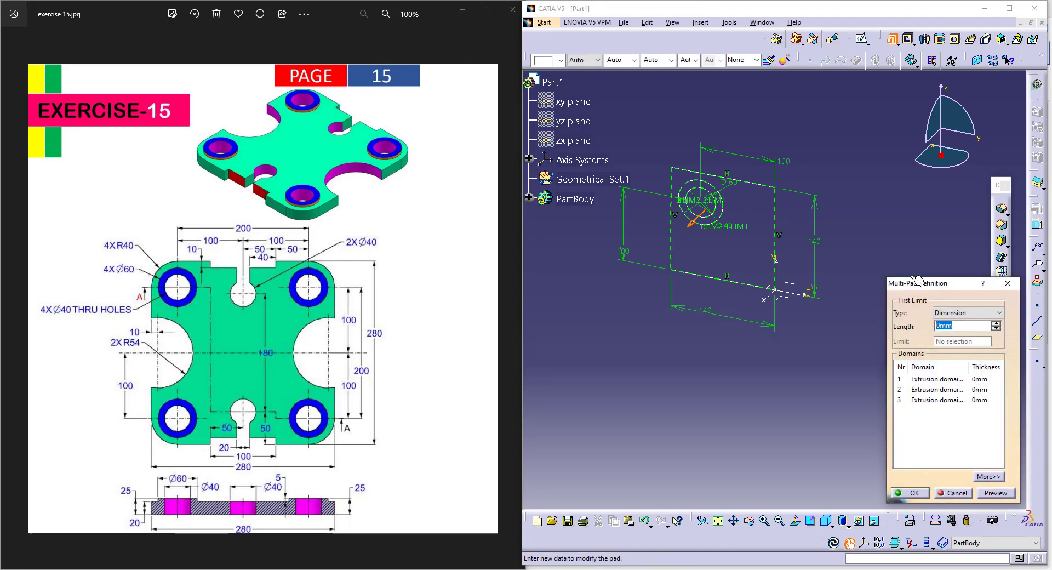
{"action": "left_click", "coordinate": [929, 379]}
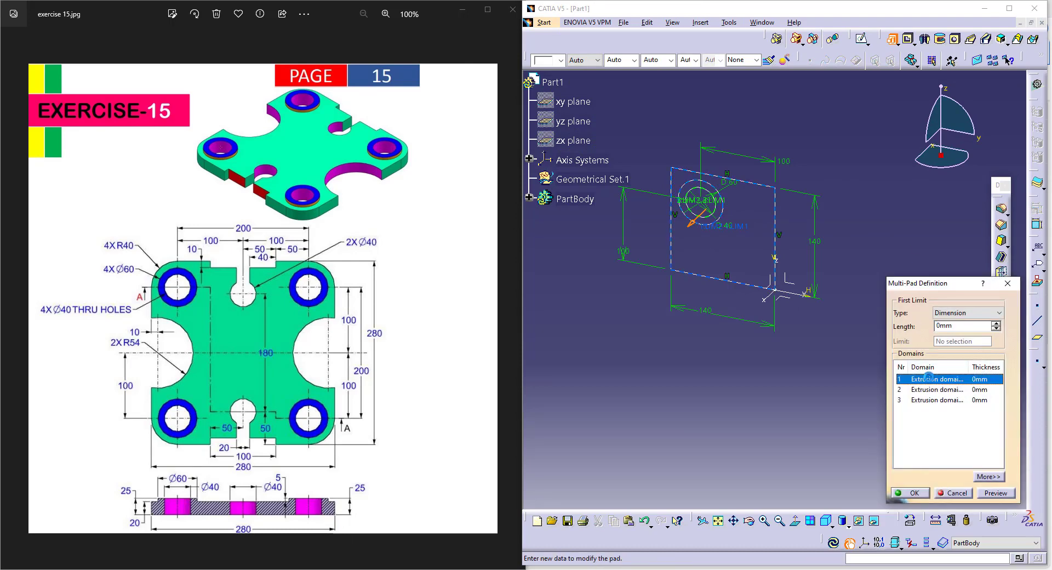
{"action": "mouse_move", "coordinate": [725, 254]}
{"action": "middle_mouse_down"}
{"action": "mouse_move", "coordinate": [723, 206]}
{"action": "mouse_move", "coordinate": [725, 235]}
{"action": "middle_mouse_up"}
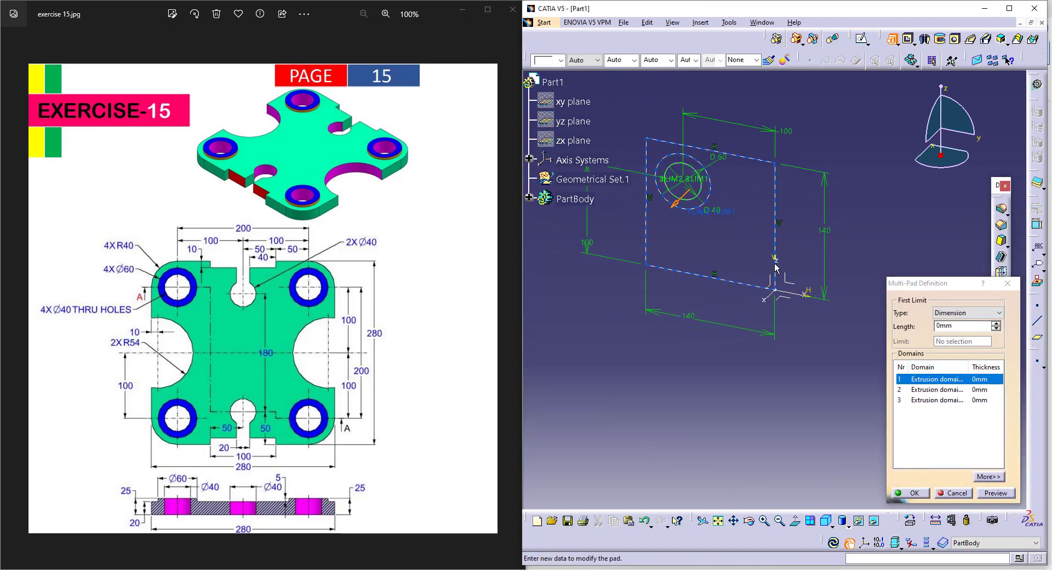
{"action": "left_click", "coordinate": [944, 389]}
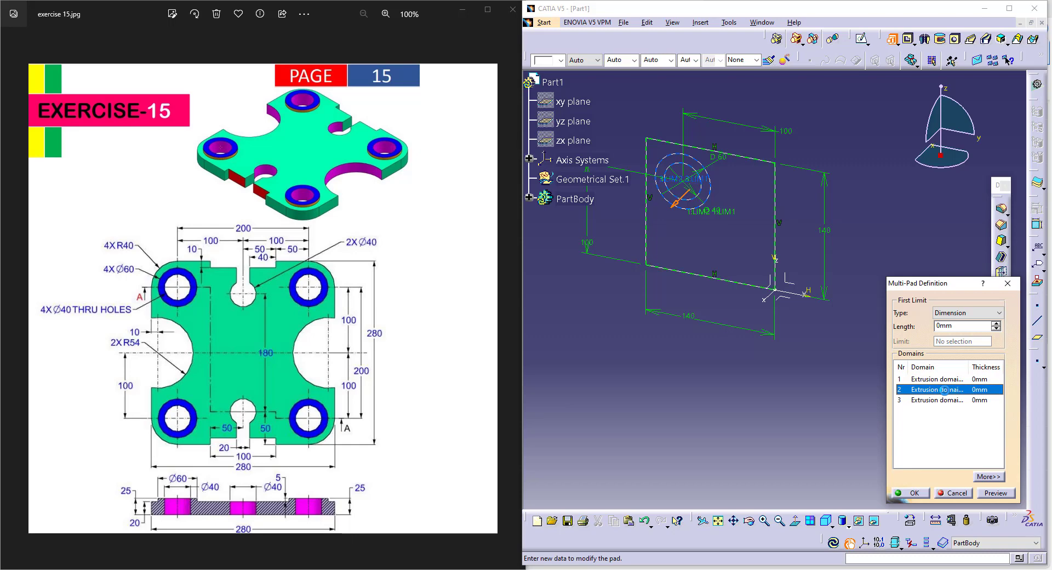
{"action": "left_click", "coordinate": [942, 399]}
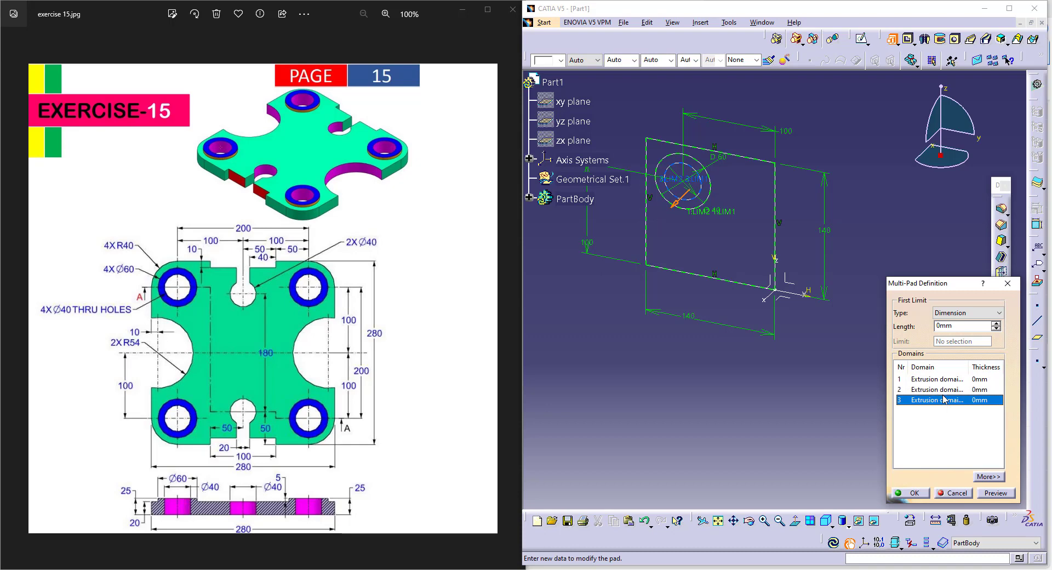
{"action": "left_click", "coordinate": [942, 390]}
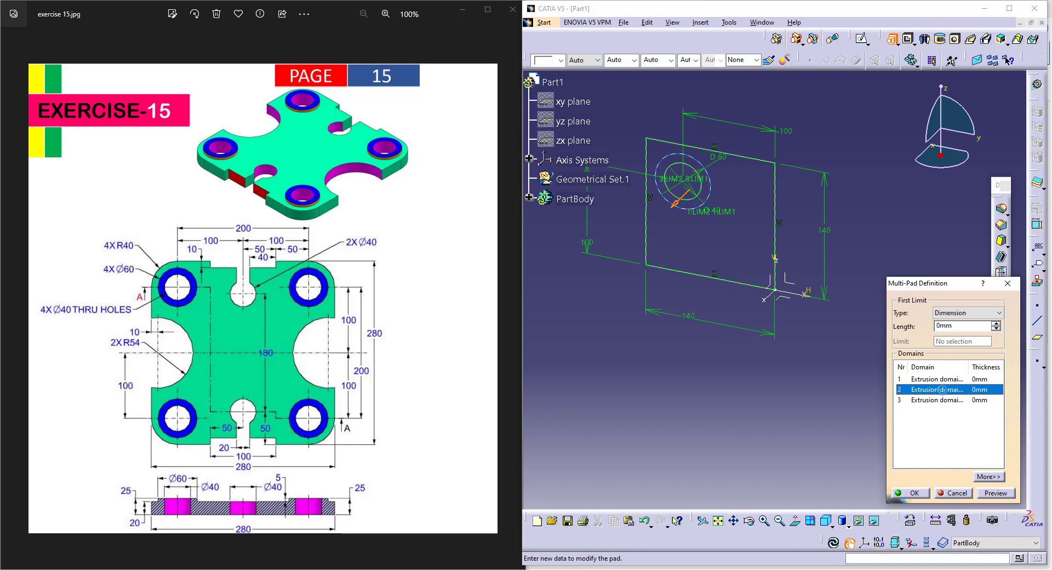
{"action": "left_click", "coordinate": [948, 379]}
{"action": "double_click", "coordinate": [943, 326]}
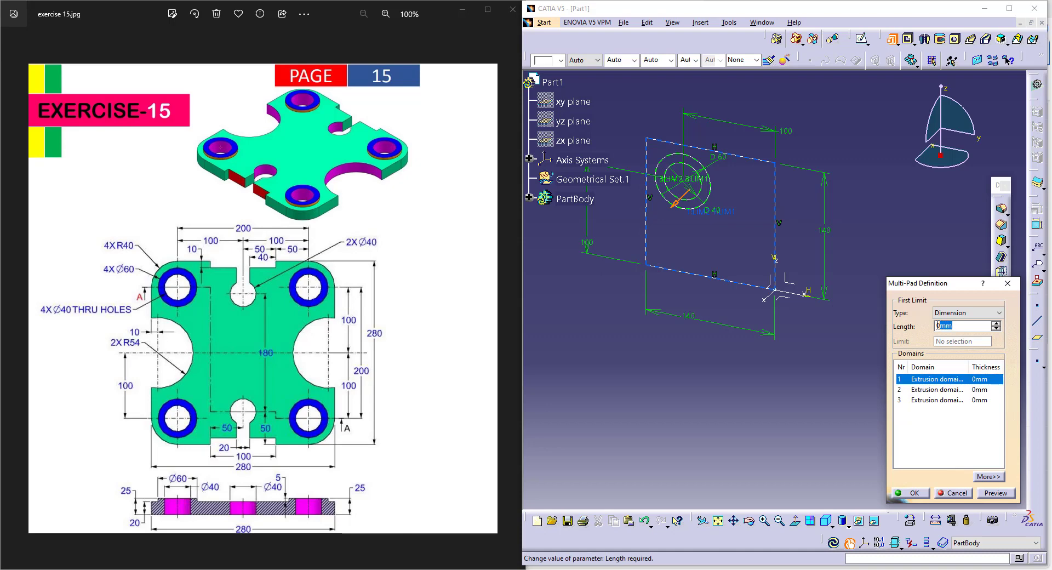
- Set the length of the ring domain between the two circles to 25 mm and create the Multi-Pad
{"action": "left_click", "coordinate": [959, 389]}
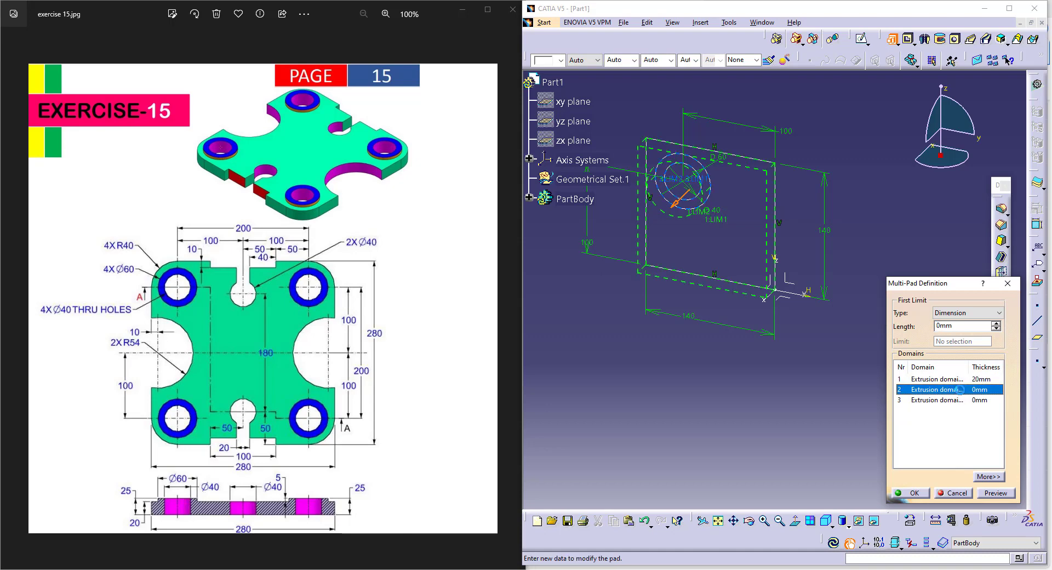
{"action": "scroll", "coordinate": [713, 208], "scroll_direction": "up", "scroll_amount": 1}
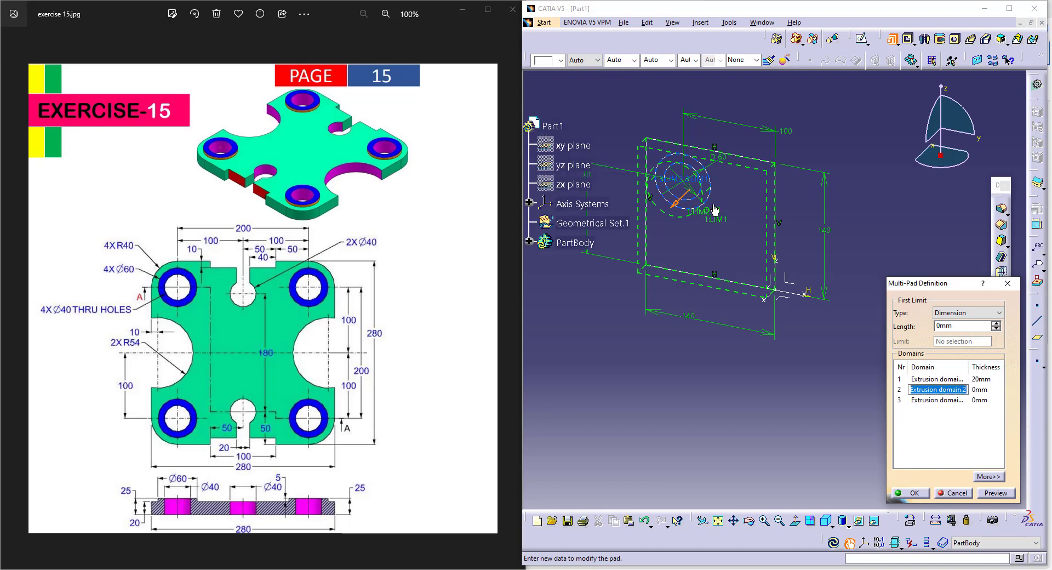
{"action": "scroll", "coordinate": [715, 204], "scroll_direction": "down", "scroll_amount": 2}
{"action": "middle_click_drag", "start_coordinate": [714, 205], "coordinate": [703, 144], "text": "ctrl"}
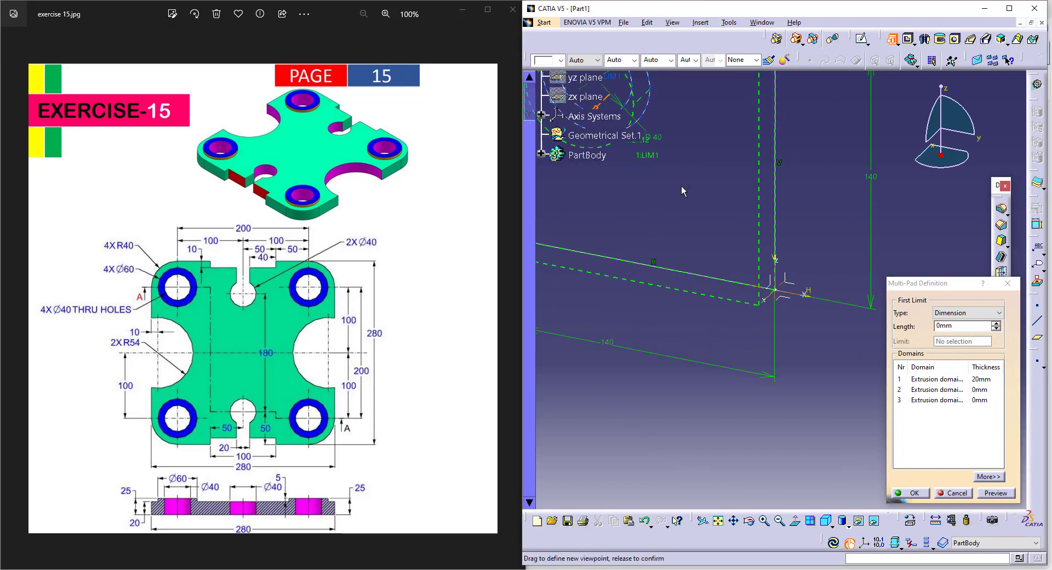
{"action": "middle_click_drag", "start_coordinate": [688, 208], "coordinate": [762, 354]}
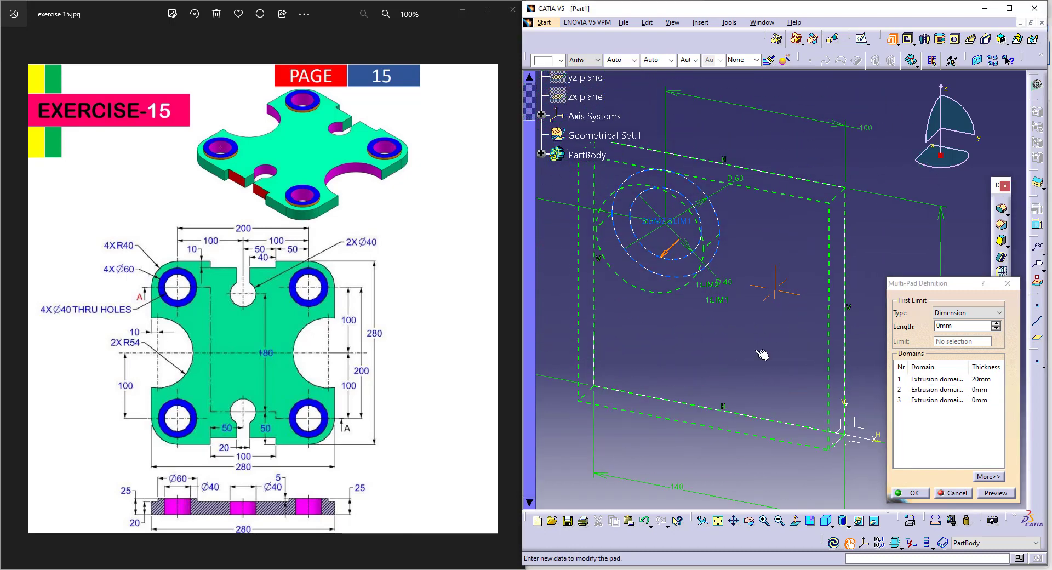
{"action": "left_click", "coordinate": [948, 391]}
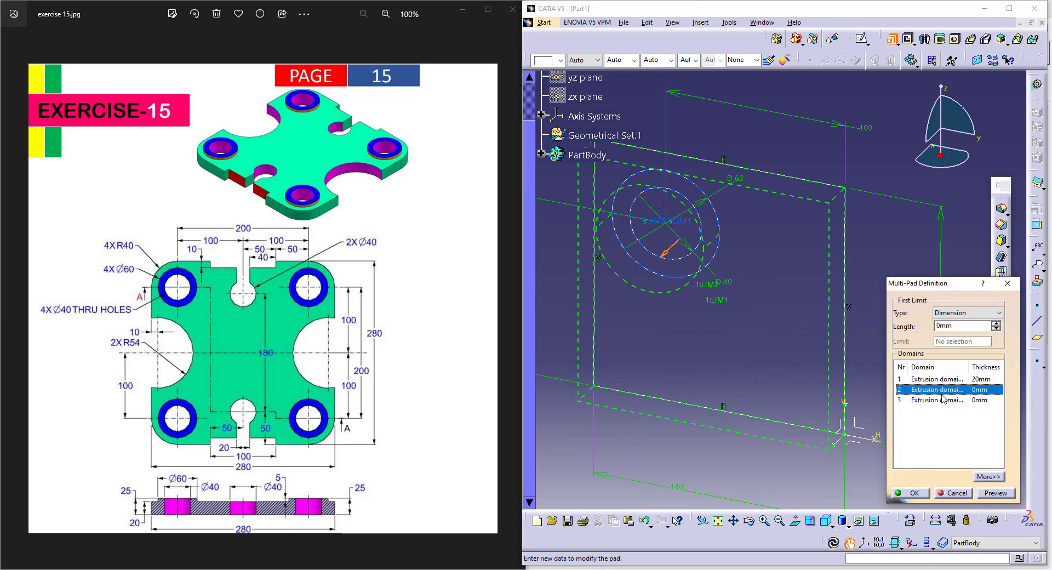
{"action": "left_click", "coordinate": [943, 401]}
{"action": "left_click", "coordinate": [948, 379]}
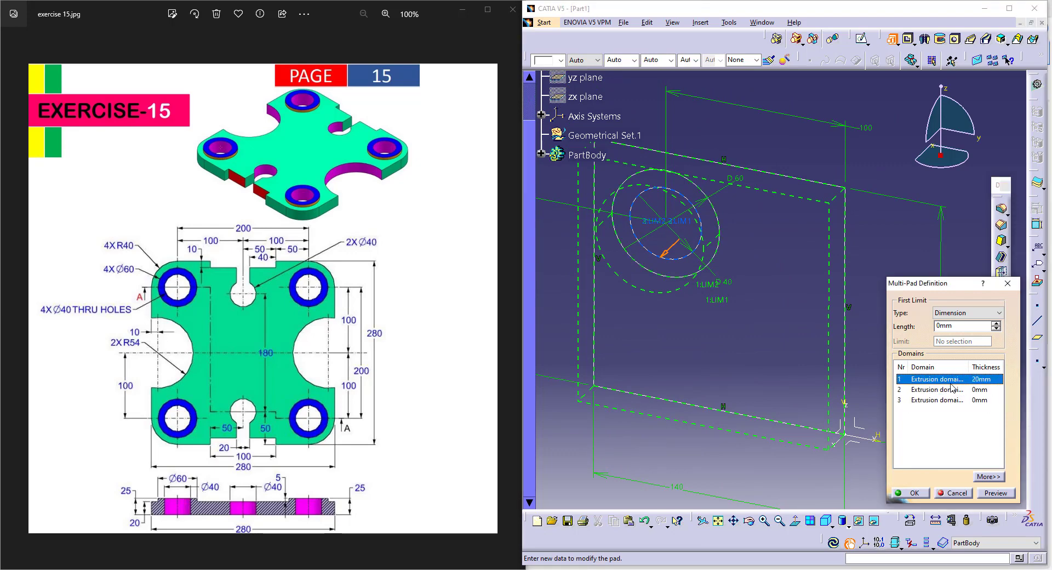
{"action": "left_click", "coordinate": [953, 390]}
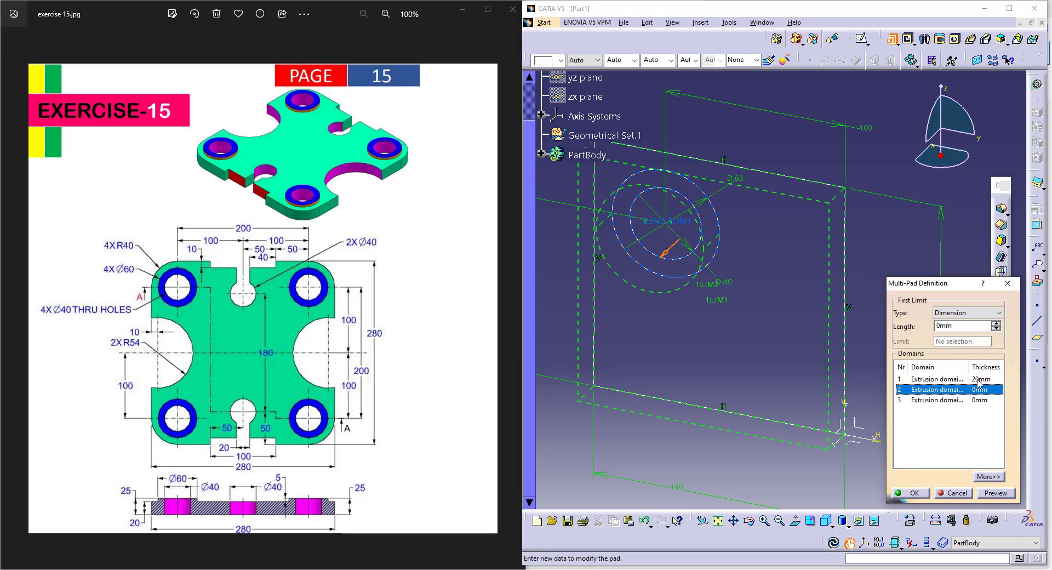
{"action": "double_click", "coordinate": [944, 326]}
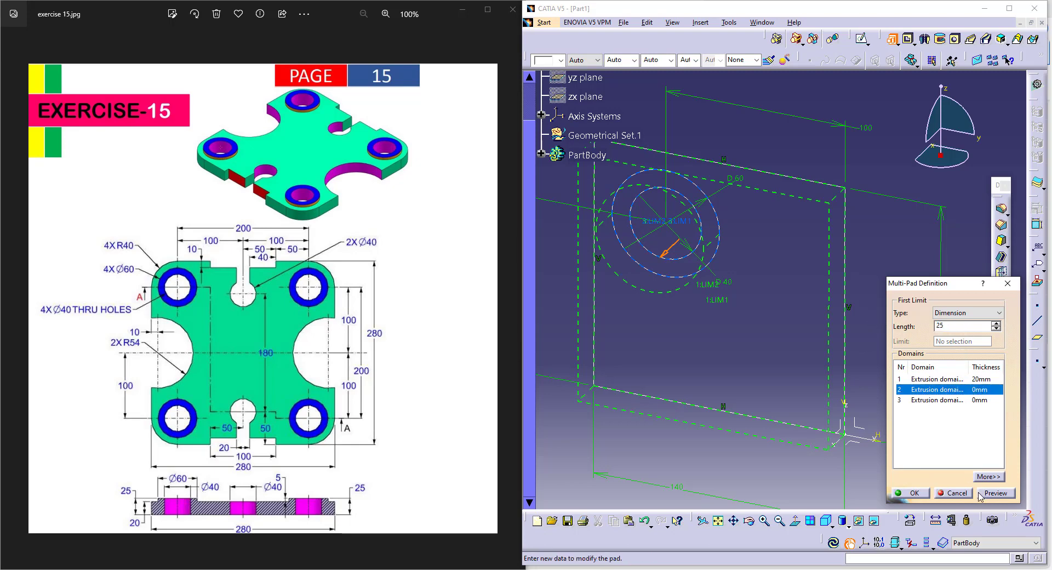
{"action": "left_click", "coordinate": [914, 493]}
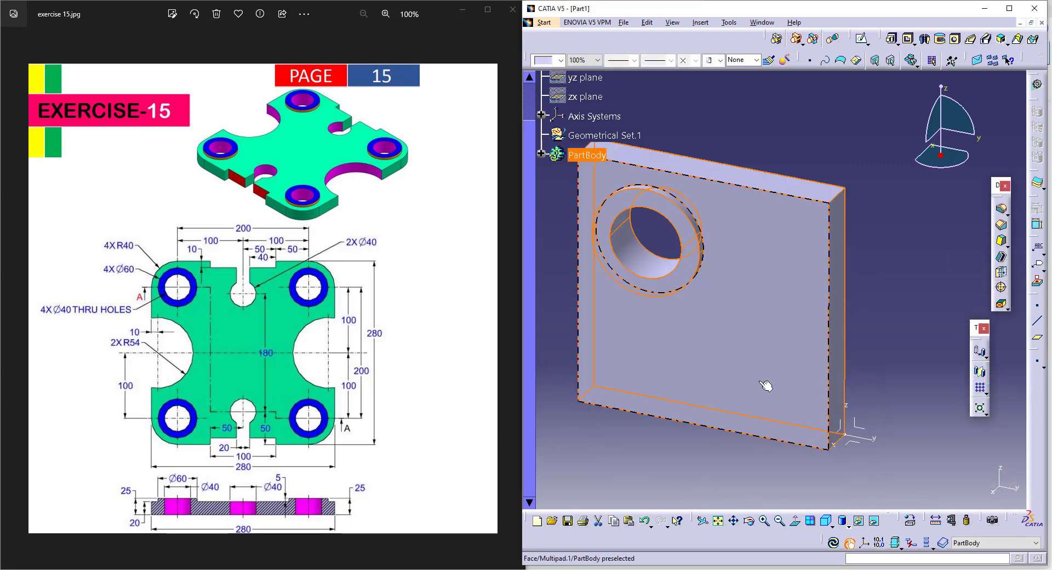
- Open a new sketch on the yz plane and draw a circle about 44 mm in radius, centred on the plate's lower edge
{"action": "middle_click_drag", "start_coordinate": [765, 384], "coordinate": [738, 307]}
{"action": "left_click", "coordinate": [889, 334]}
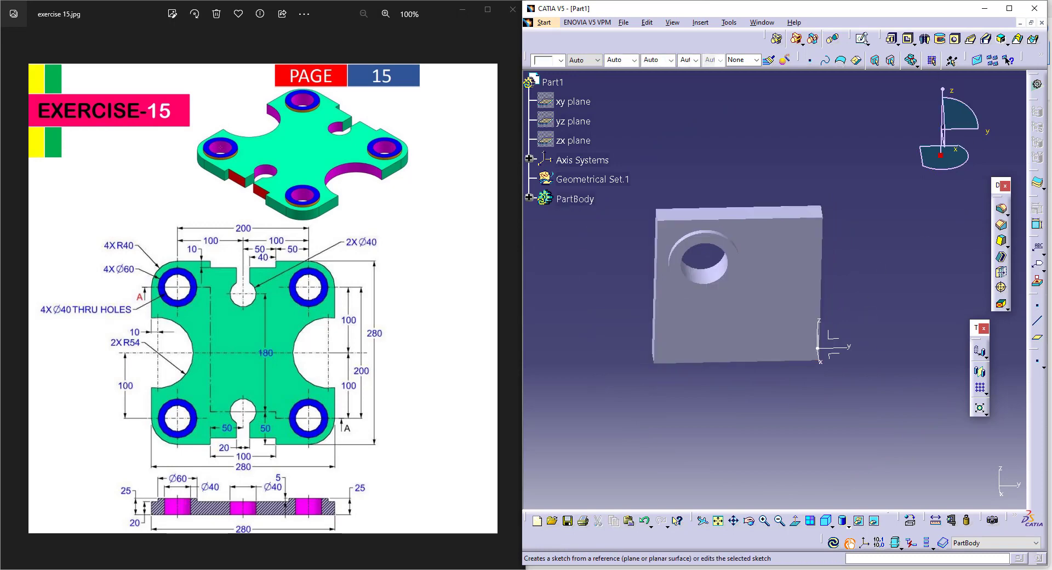
{"action": "left_click", "coordinate": [862, 38]}
{"action": "left_click", "coordinate": [824, 353]}
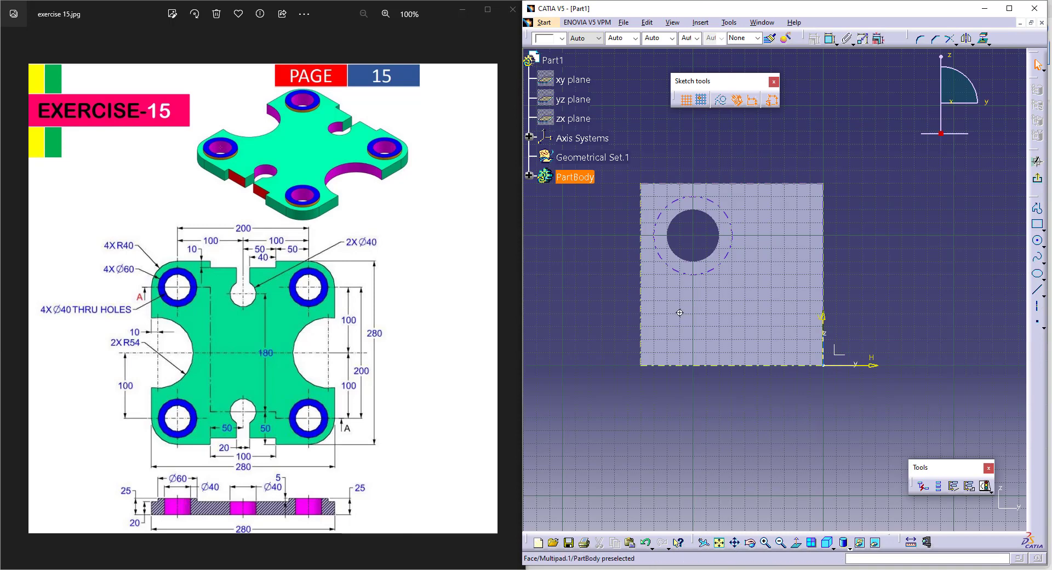
{"action": "left_click", "coordinate": [1037, 243]}
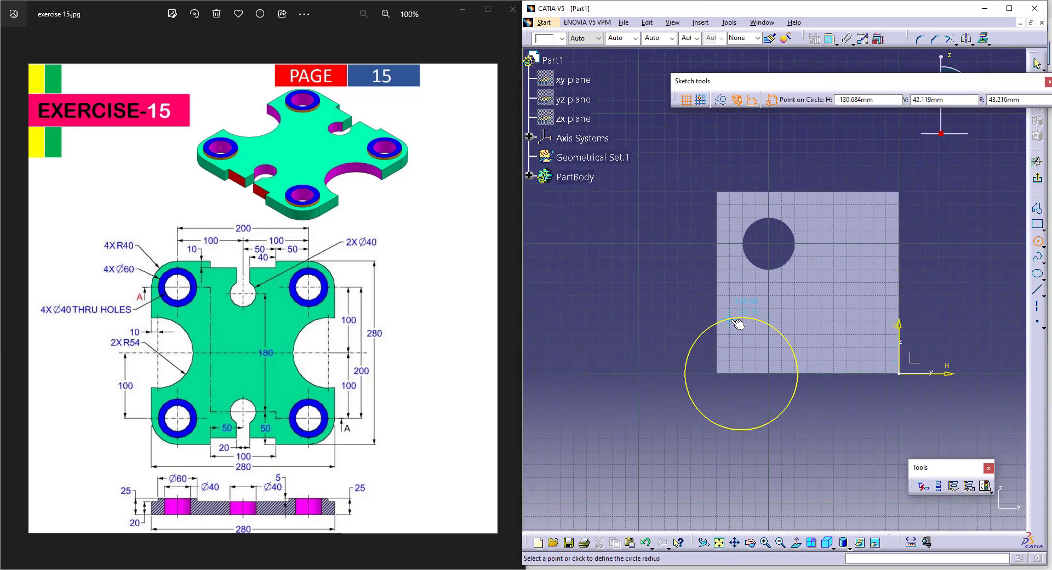
{"action": "left_click", "coordinate": [707, 331]}
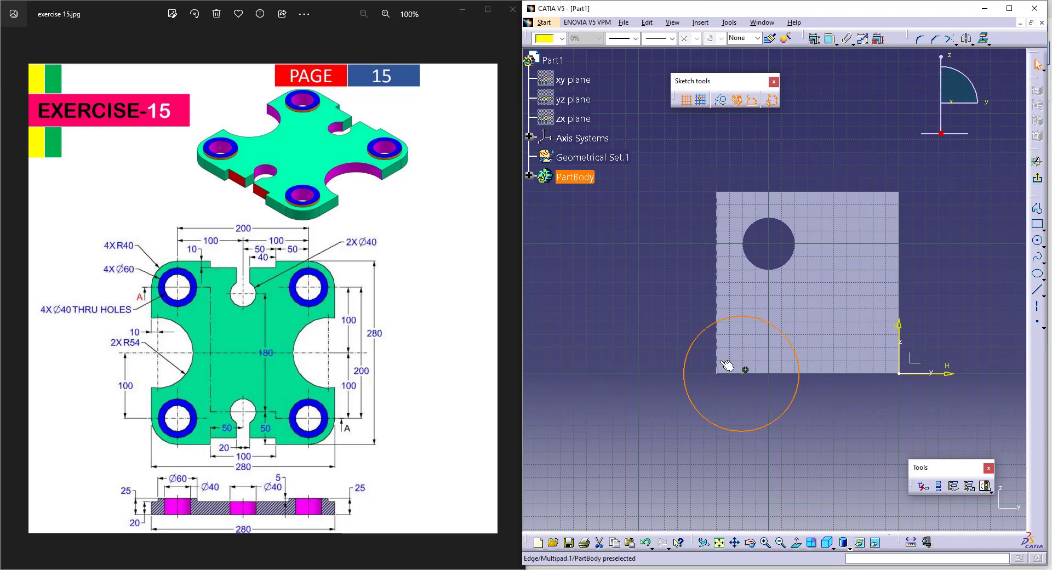
- Draw a two-line profile from the circle's highest point across to the plate's left edge and straight down to the circle's lower arc
{"action": "left_click", "coordinate": [1037, 208]}
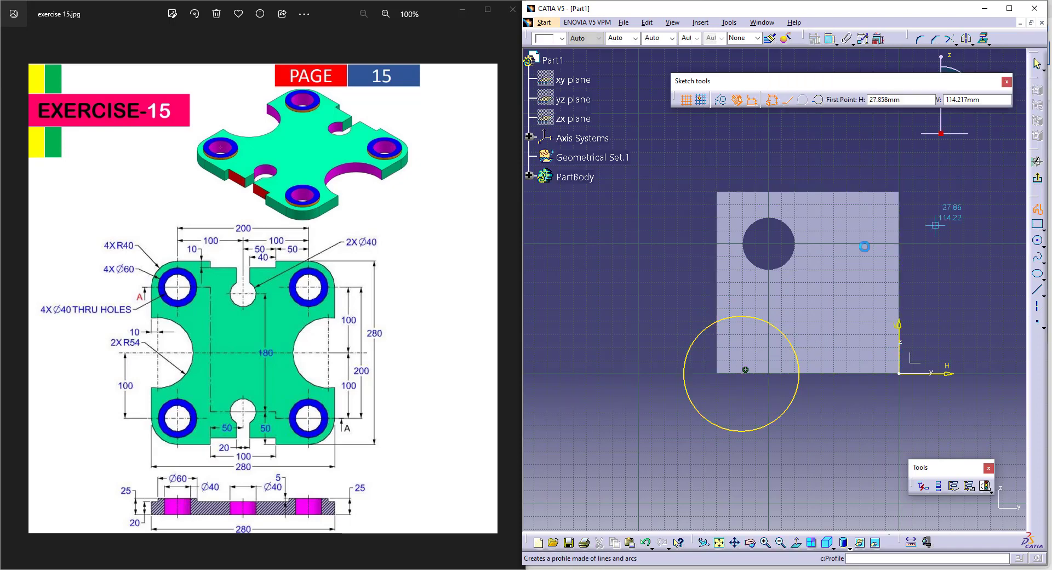
{"action": "left_click", "coordinate": [745, 316]}
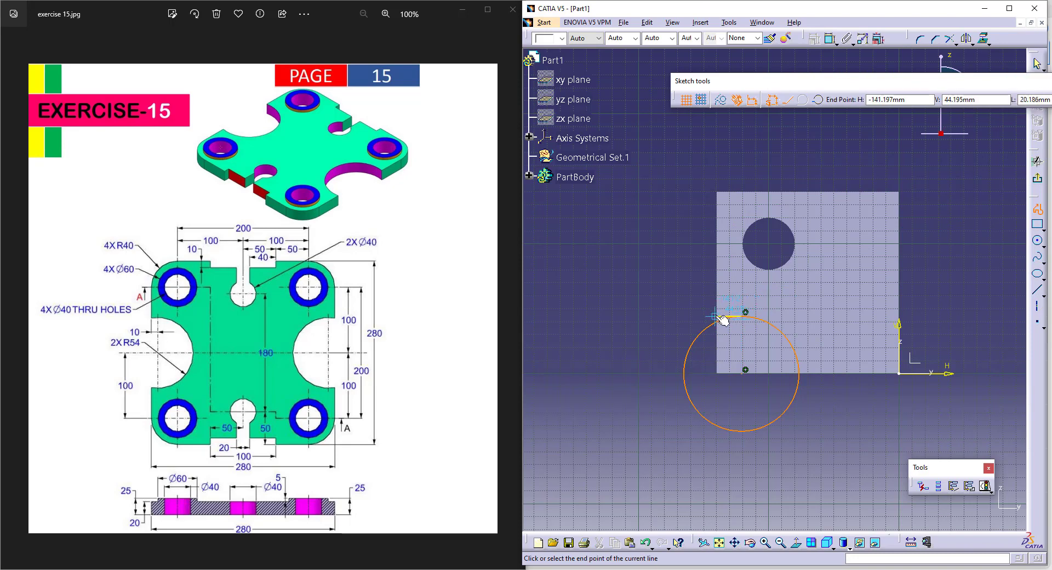
{"action": "left_click", "coordinate": [713, 316]}
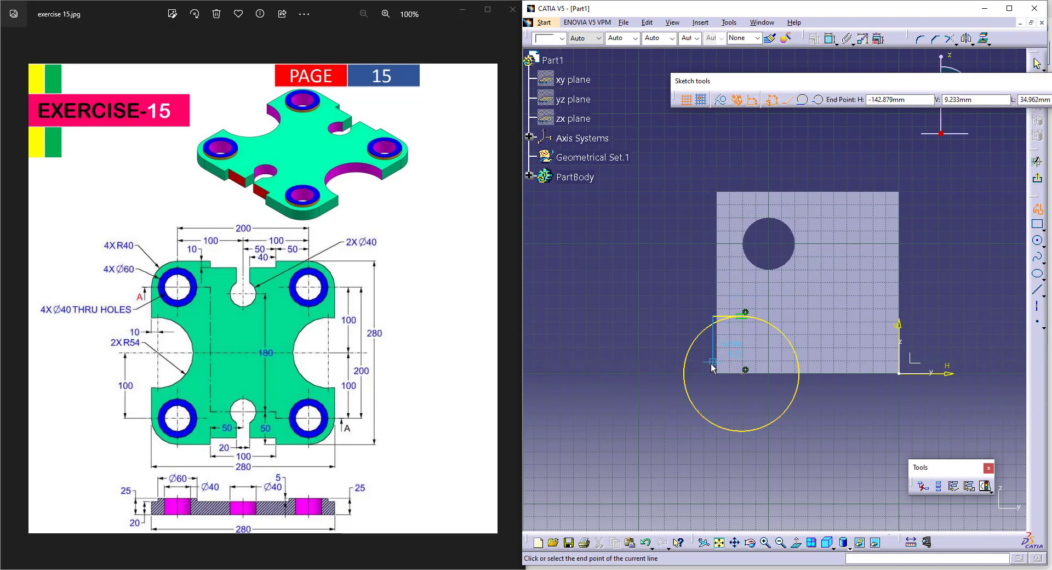
{"action": "left_click", "coordinate": [713, 423]}
{"action": "key", "text": "Escape"}
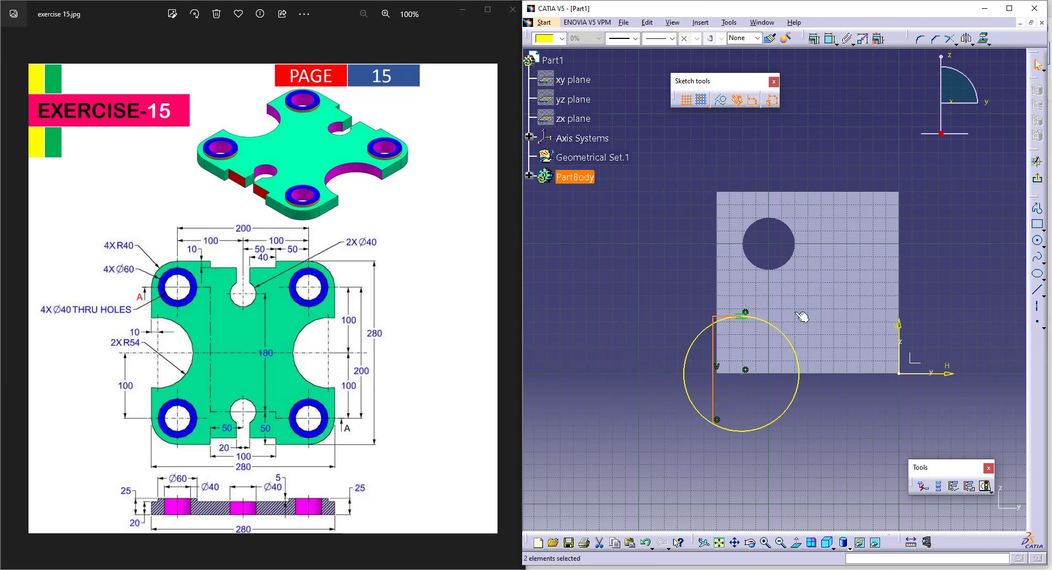
- Add a diameter constraint to the cutout circle and set it to 100 mm
{"action": "type", "text": "d"}
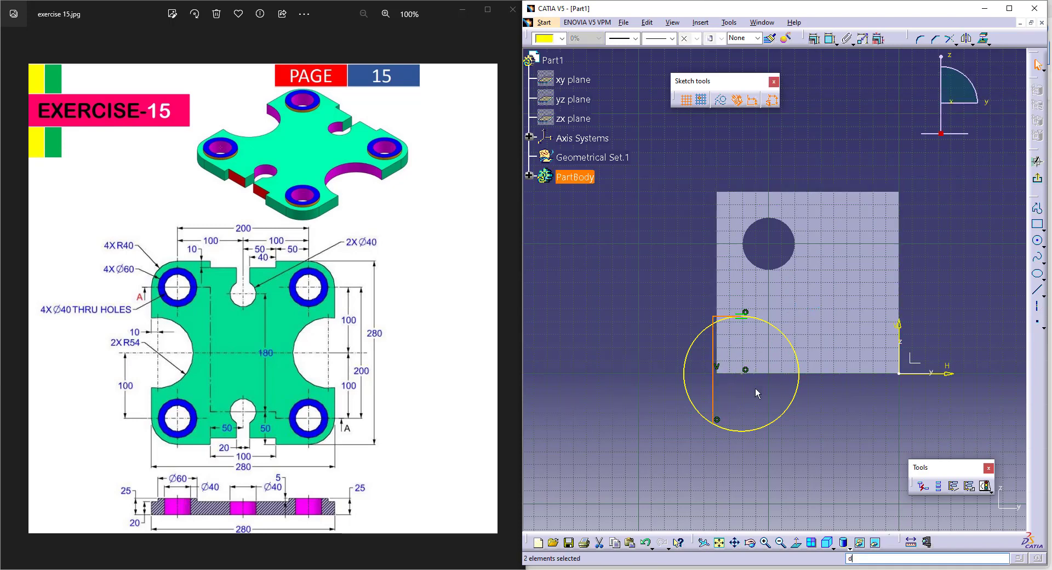
{"action": "left_click", "coordinate": [792, 398]}
{"action": "left_click", "coordinate": [830, 39]}
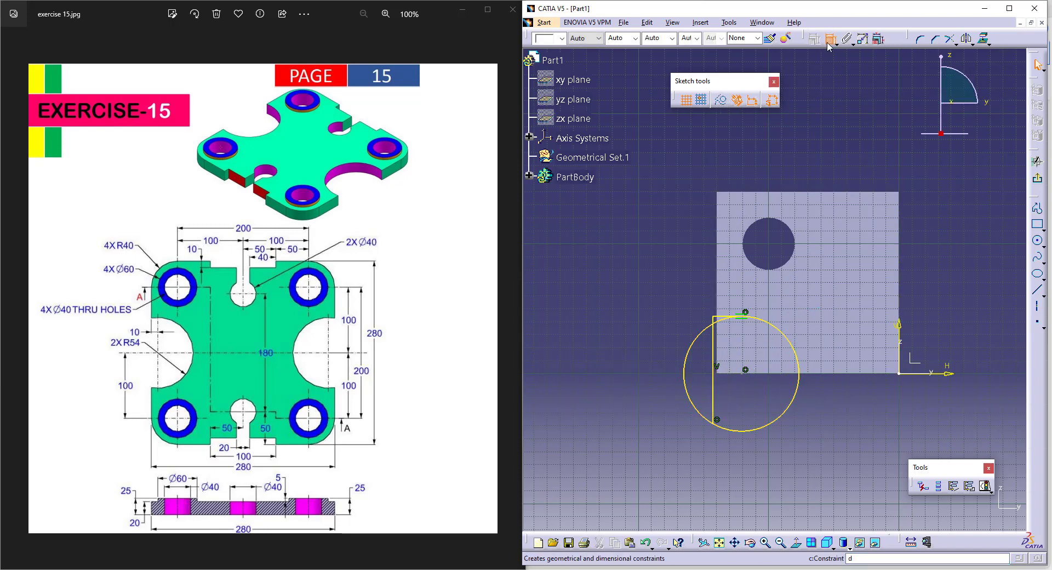
{"action": "left_click", "coordinate": [795, 406]}
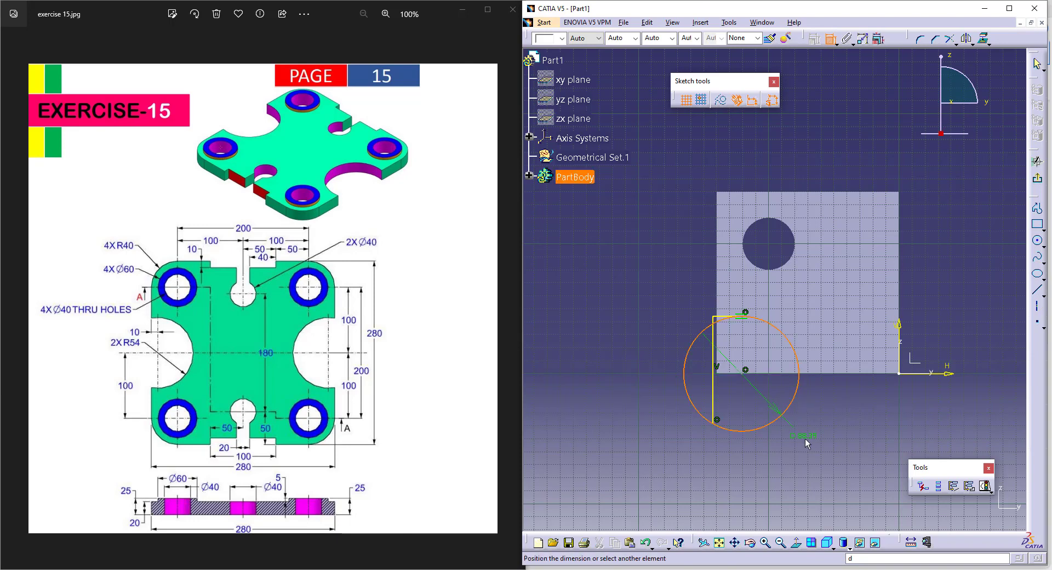
{"action": "left_click", "coordinate": [808, 438]}
{"action": "double_click", "coordinate": [810, 438]}
{"action": "type", "text": "100"}
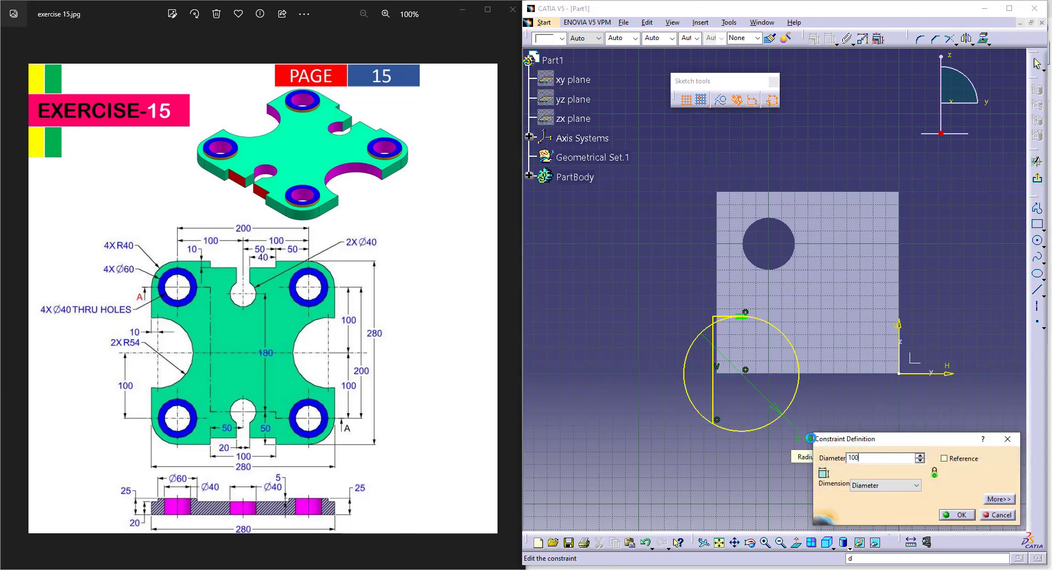
{"action": "key", "text": "Return"}
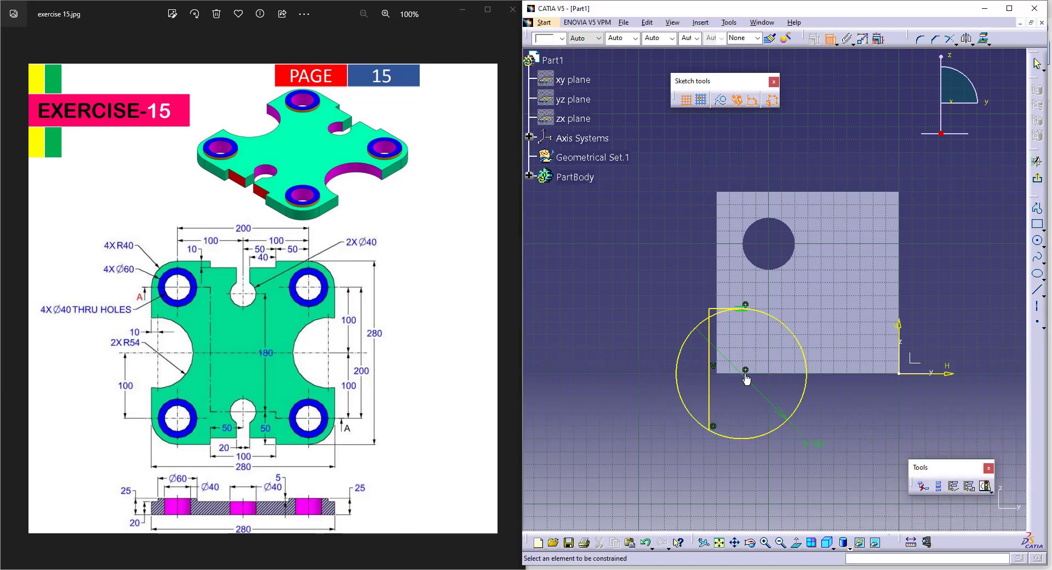
- Constrain the circle's centre to a horizontal distance of 10 mm from the plate's left edge
{"action": "left_click", "coordinate": [718, 347]}
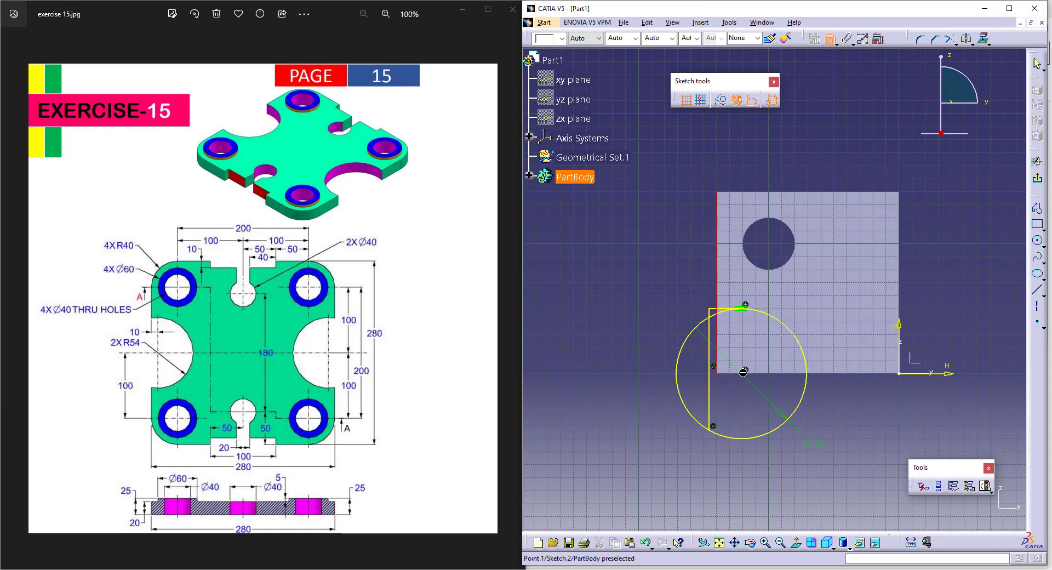
{"action": "left_click", "coordinate": [744, 370]}
{"action": "left_click", "coordinate": [743, 413]}
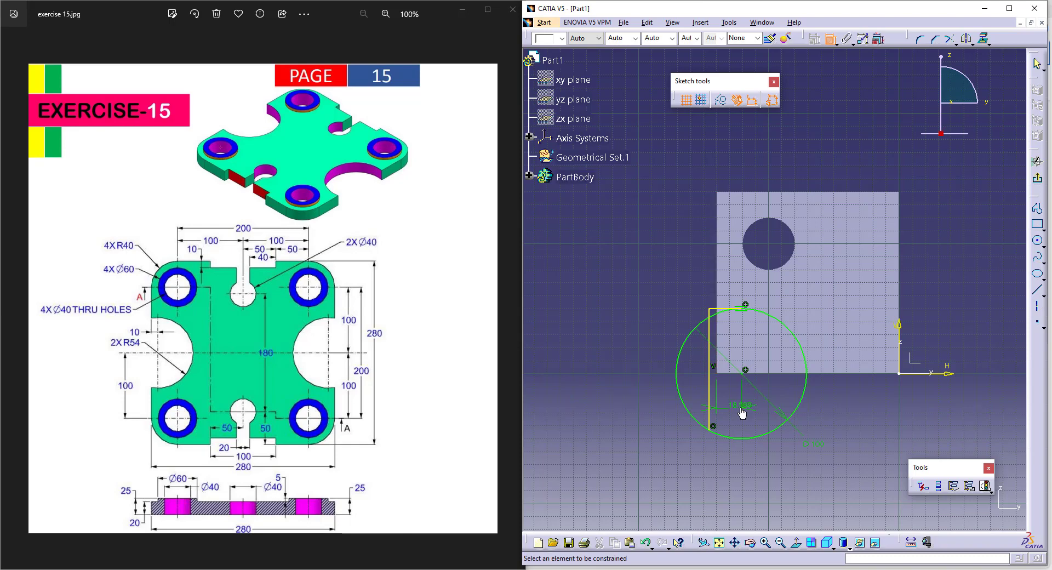
{"action": "double_click", "coordinate": [740, 411]}
{"action": "key", "text": "Return"}
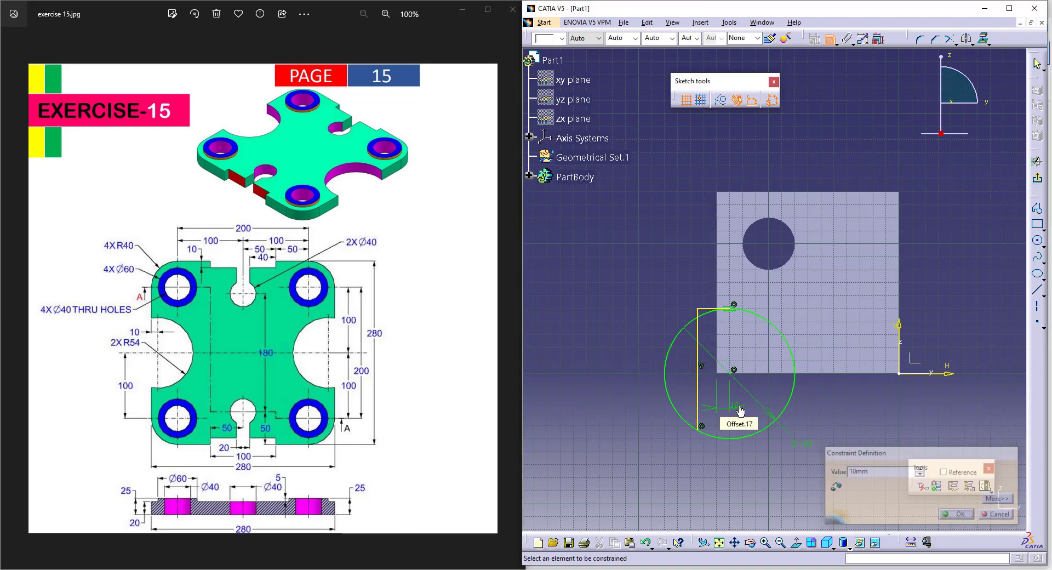
- Constrain the vertical profile line to the plate's left edge with an offset of 0 mm
{"action": "left_click", "coordinate": [698, 332]}
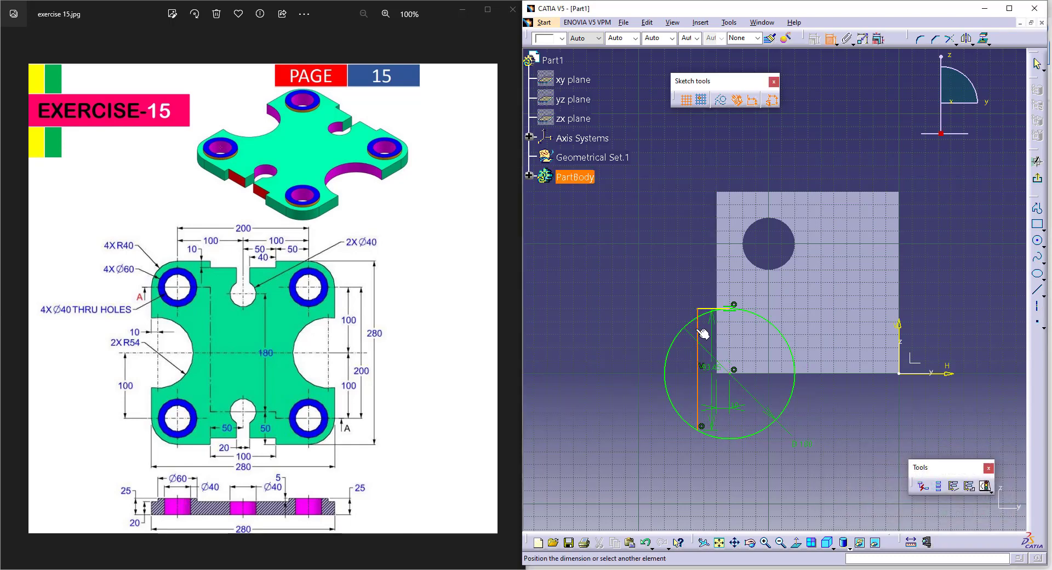
{"action": "left_click", "coordinate": [722, 282]}
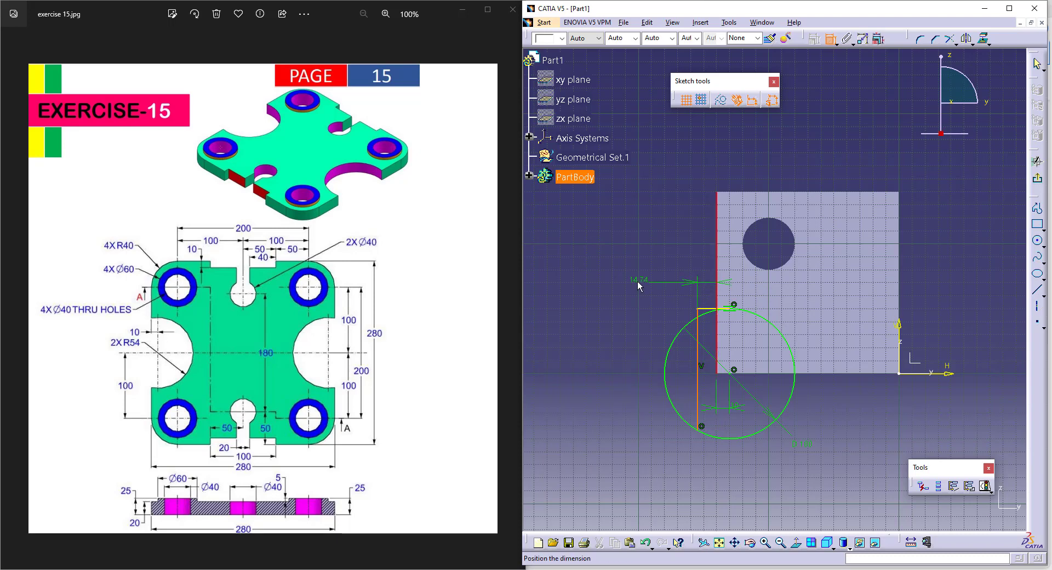
{"action": "double_click", "coordinate": [631, 282]}
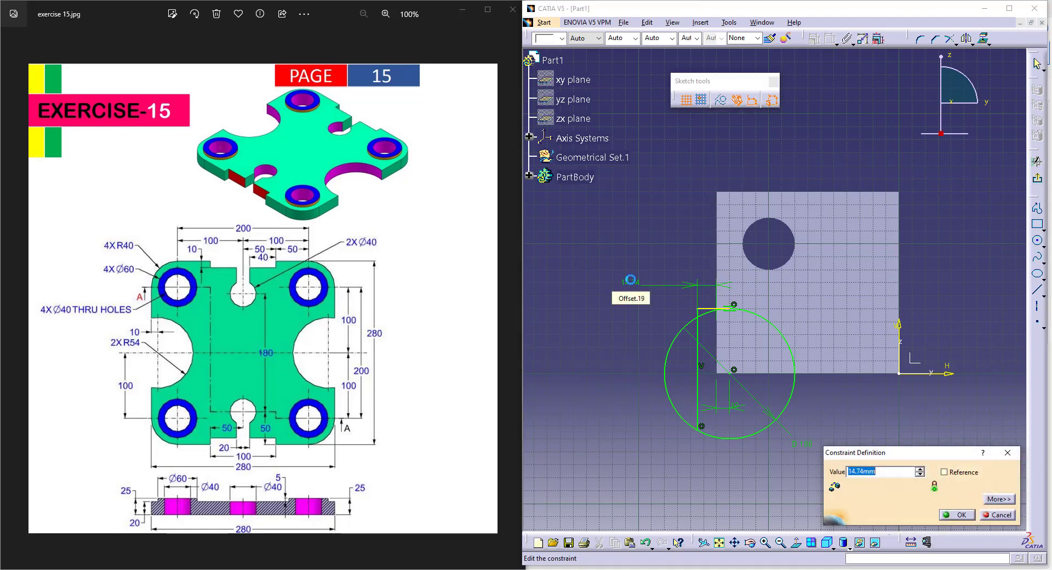
{"action": "key", "text": "Return"}
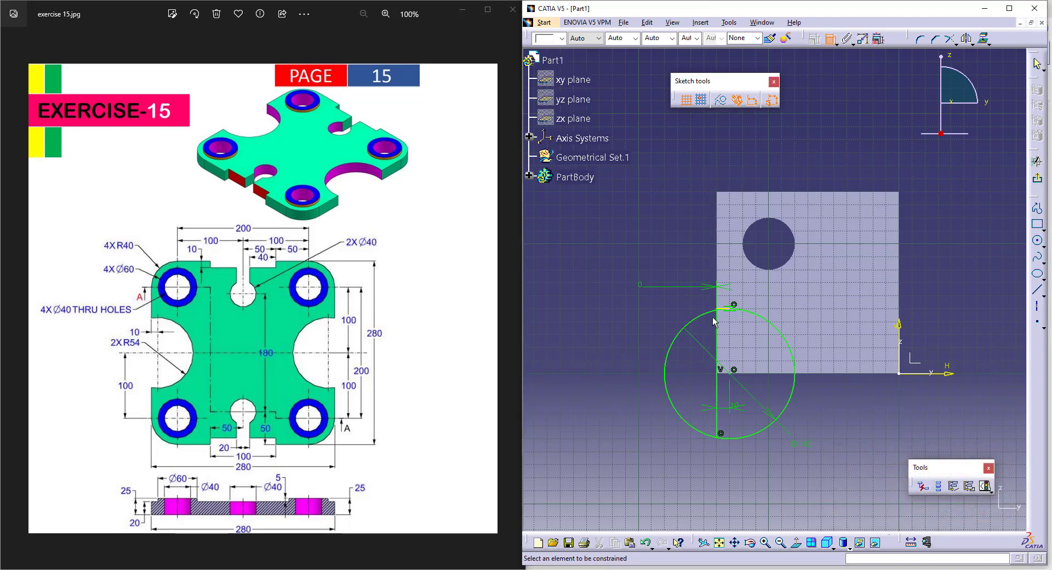
{"action": "key", "text": "Escape"}
- Apply a horizontal constraint to the short line joining the circle's highest point to the plate's left edge
{"action": "middle_click_drag", "start_coordinate": [724, 319], "coordinate": [720, 239]}
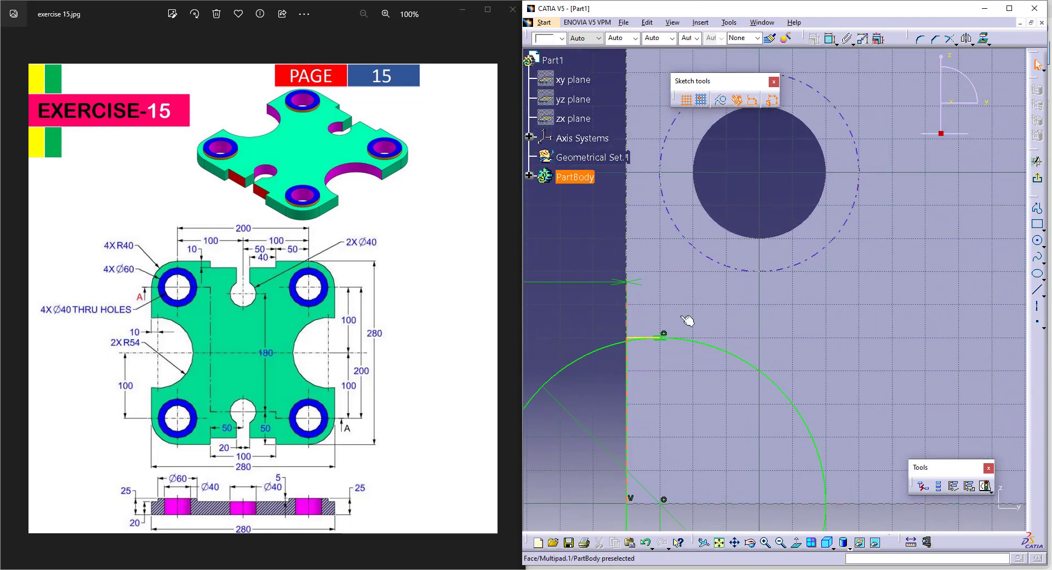
{"action": "left_click", "coordinate": [657, 339]}
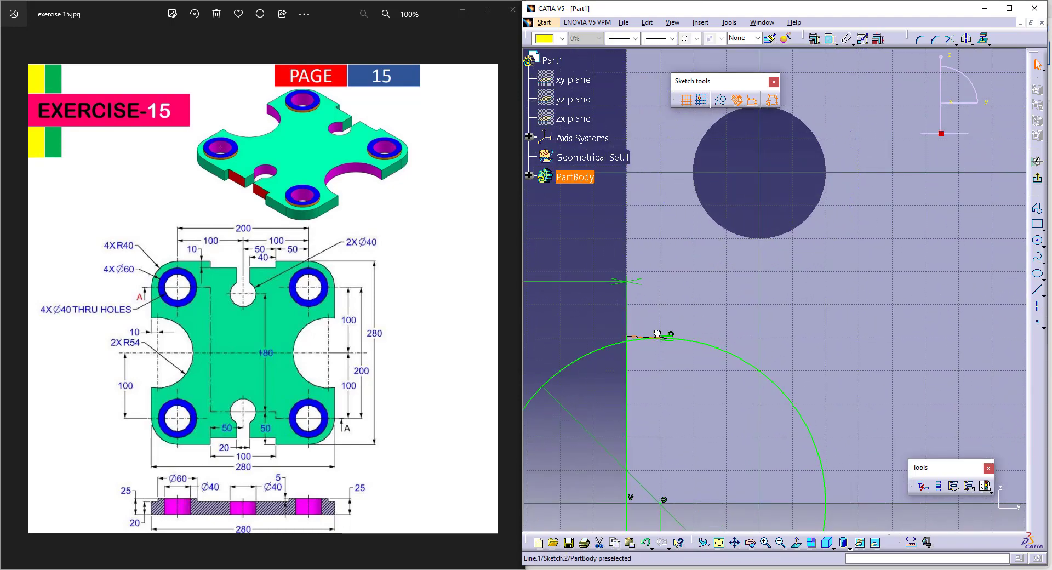
{"action": "left_click", "coordinate": [651, 334]}
{"action": "left_click", "coordinate": [650, 339]}
{"action": "right_click", "coordinate": [656, 341]}
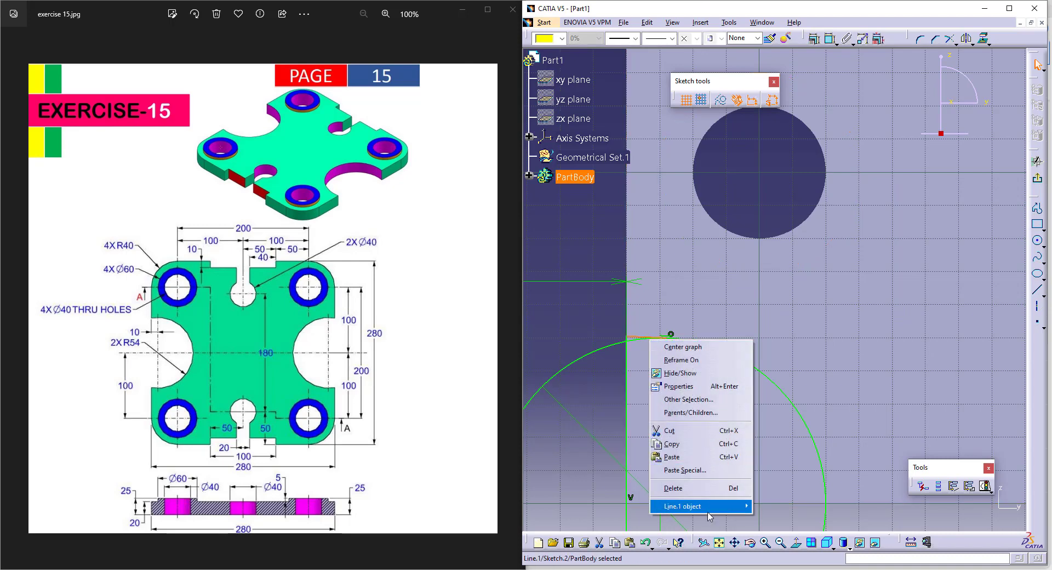
{"action": "mouse_move", "coordinate": [734, 506]}
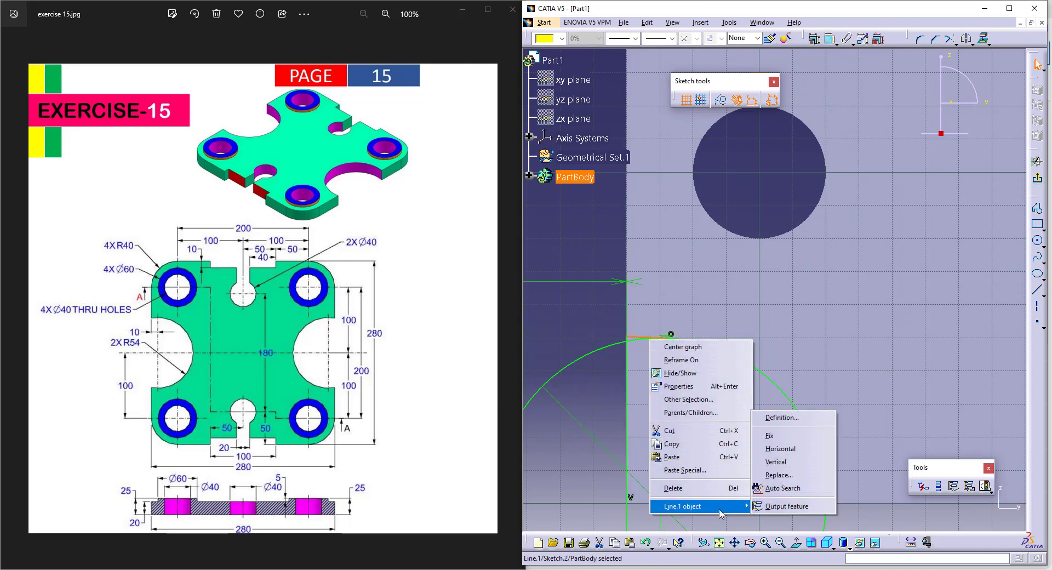
{"action": "left_click", "coordinate": [781, 449]}
- Quick-trim the part of the circle lying outside the plate's left edge
{"action": "mouse_move", "coordinate": [693, 389]}
{"action": "middle_mouse_down"}
{"action": "mouse_move", "coordinate": [708, 441]}
{"action": "mouse_move", "coordinate": [707, 397]}
{"action": "mouse_move", "coordinate": [714, 407]}
{"action": "middle_mouse_up"}
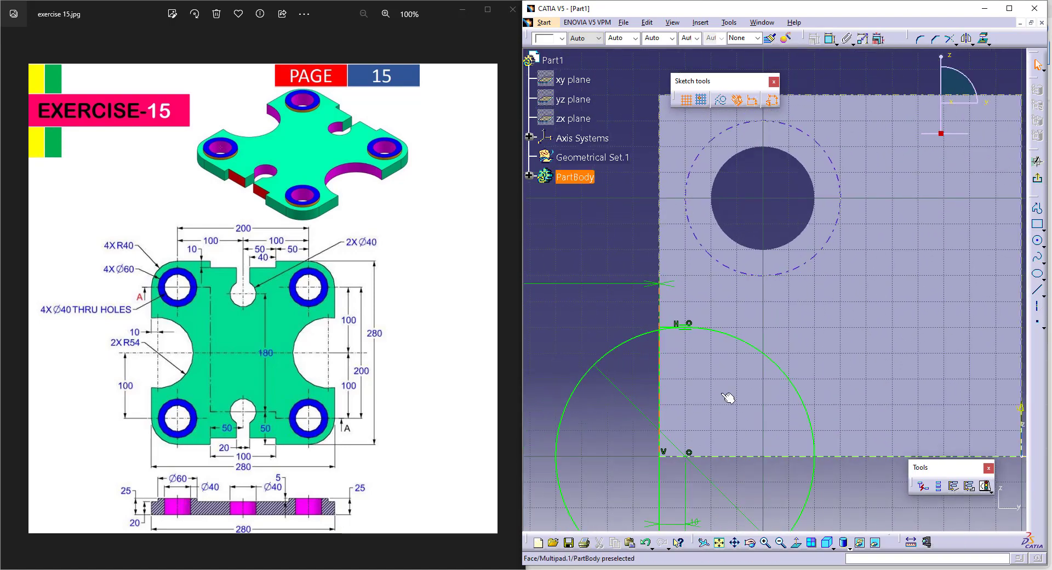
{"action": "left_click", "coordinate": [952, 42]}
{"action": "left_click", "coordinate": [954, 45]}
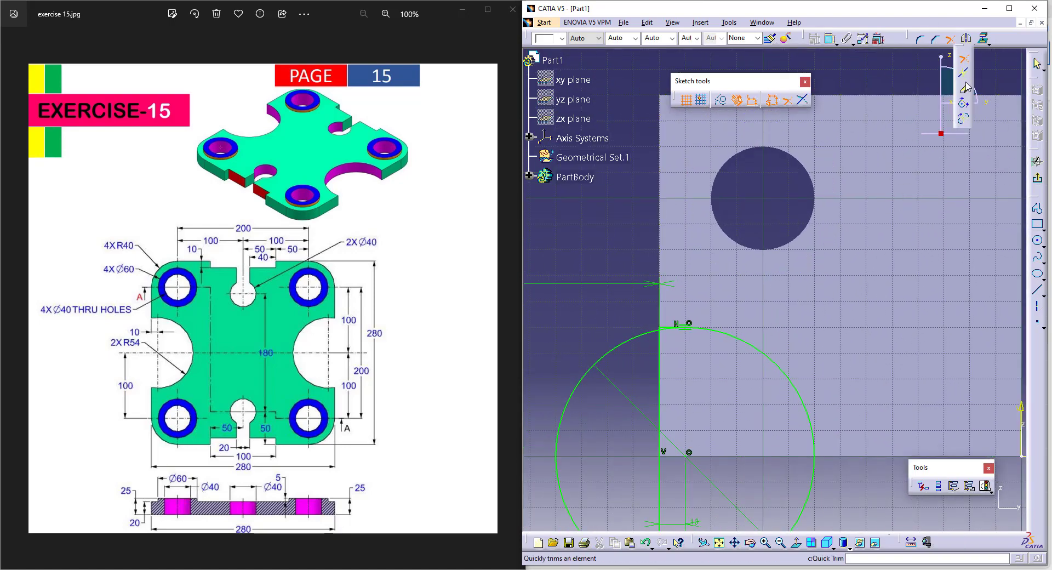
{"action": "left_click", "coordinate": [969, 87]}
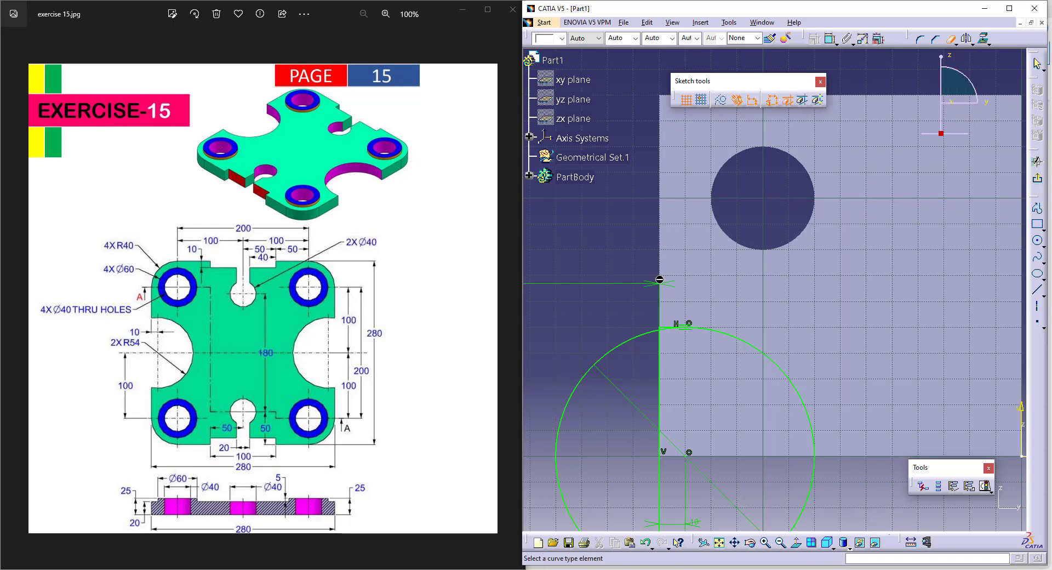
{"action": "left_click", "coordinate": [600, 361]}
- Quick-trim the leftover arc between the plate's left edge and the inner end of the short horizontal line
{"action": "middle_click_drag", "start_coordinate": [670, 344], "coordinate": [661, 252]}
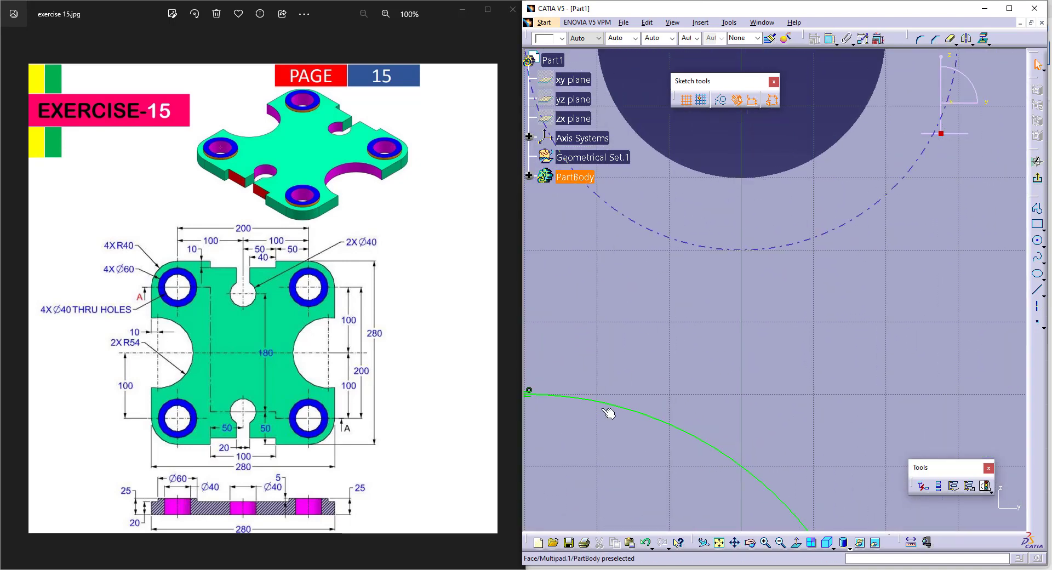
{"action": "middle_click_drag", "start_coordinate": [606, 411], "coordinate": [889, 303]}
{"action": "middle_click_drag", "start_coordinate": [752, 313], "coordinate": [748, 262]}
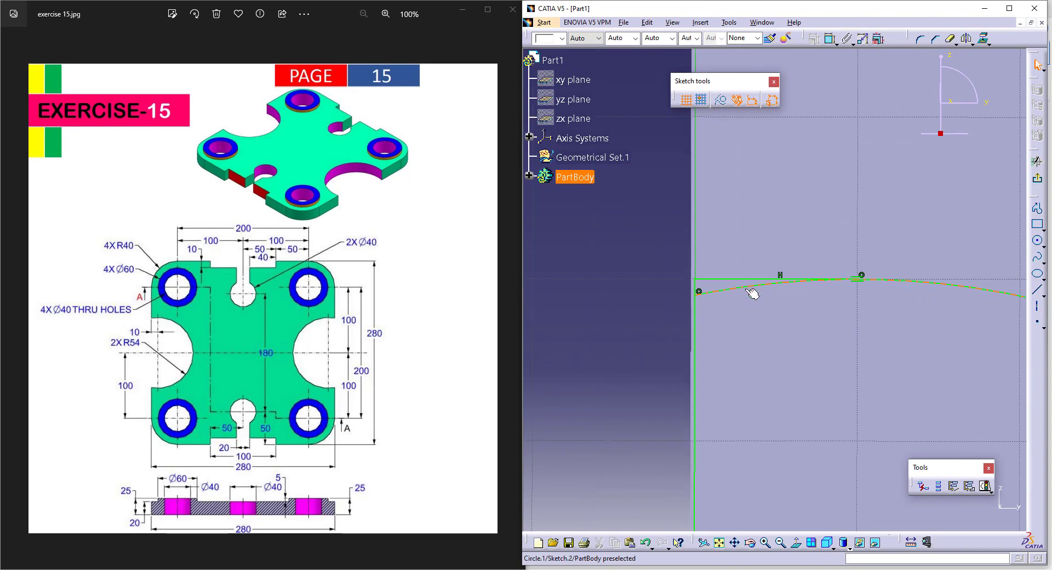
{"action": "left_click", "coordinate": [746, 288]}
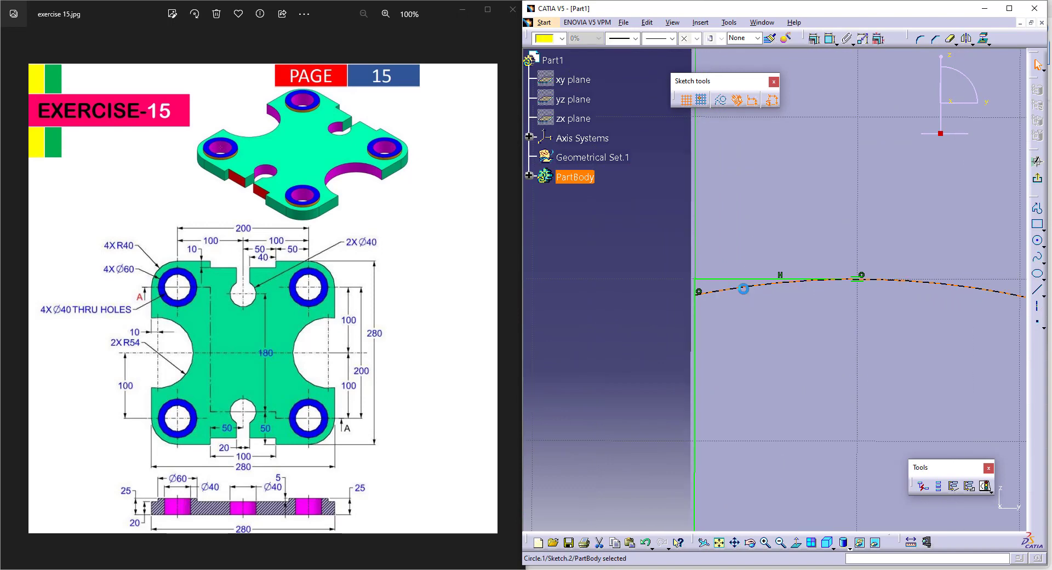
{"action": "left_click", "coordinate": [950, 38]}
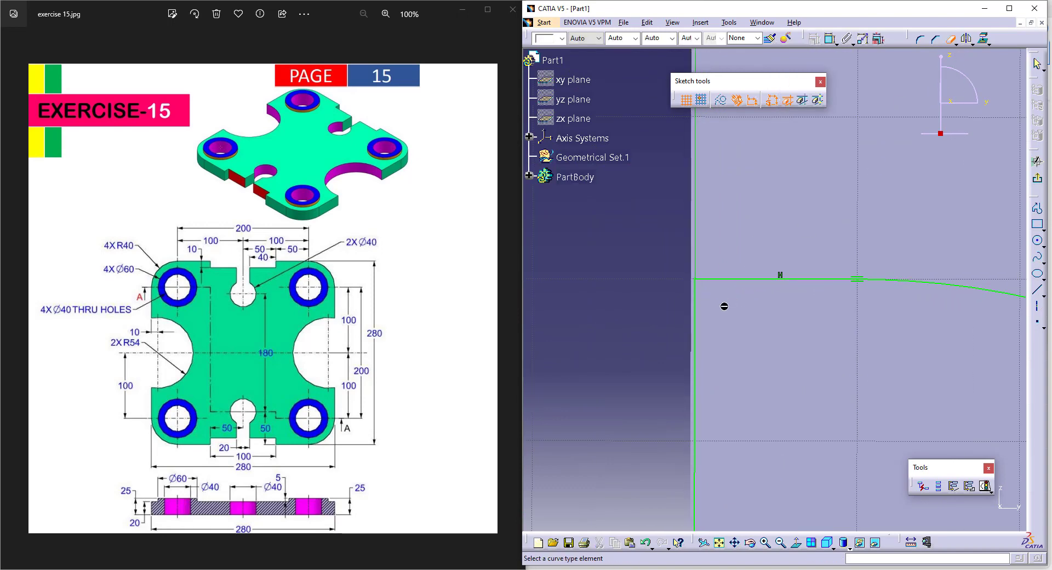
{"action": "mouse_move", "coordinate": [724, 306]}
{"action": "middle_mouse_down"}
{"action": "mouse_move", "coordinate": [768, 472]}
{"action": "mouse_move", "coordinate": [795, 458]}
{"action": "middle_mouse_up"}
{"action": "middle_click_drag", "start_coordinate": [877, 316], "coordinate": [700, 425]}
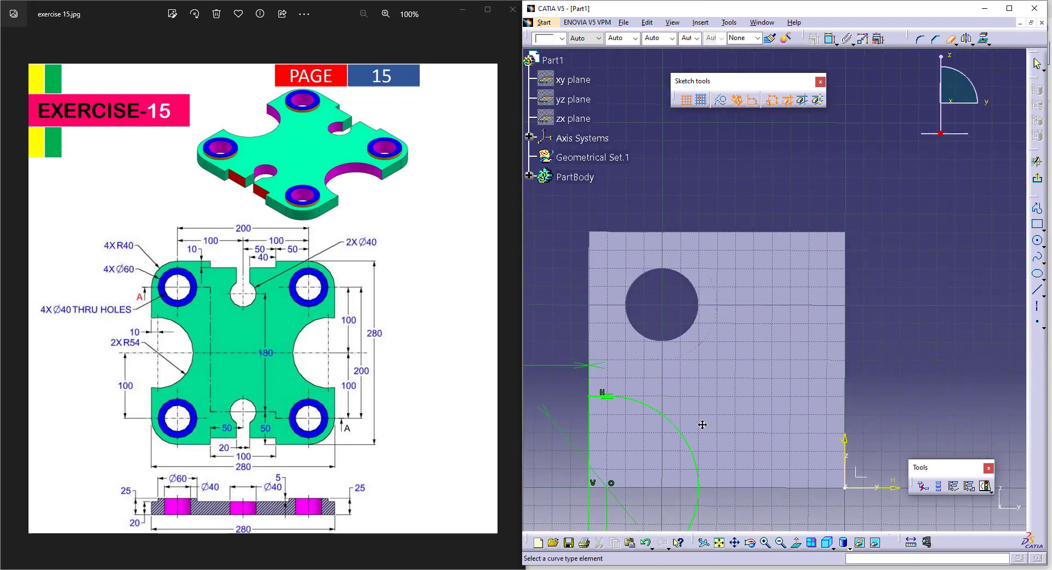
{"action": "key", "text": "Escape"}
- Draw a circle centred on the plate's right edge, a little below its upper corner
{"action": "left_click", "coordinate": [1037, 240]}
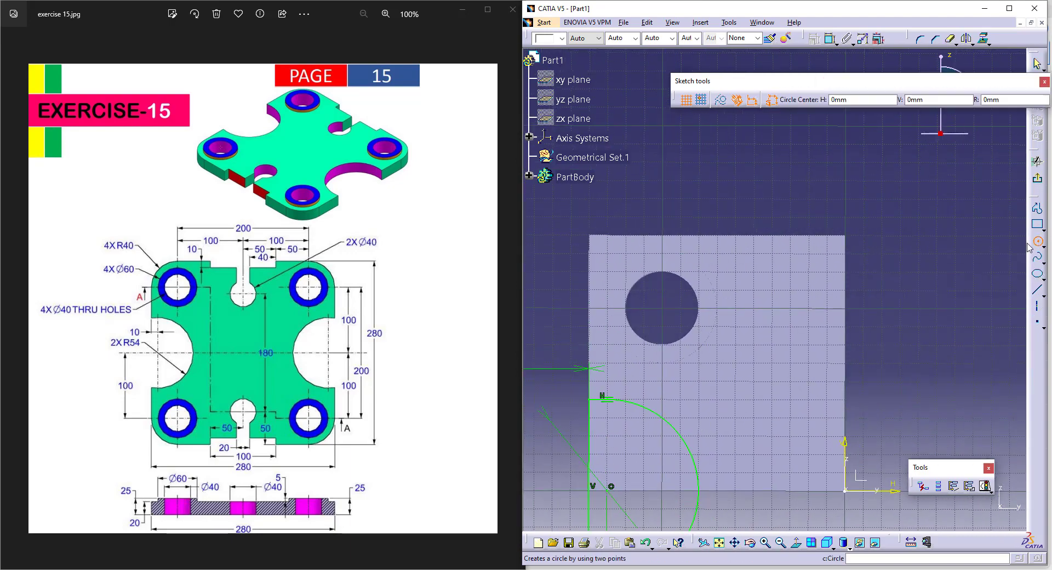
{"action": "left_click", "coordinate": [847, 296]}
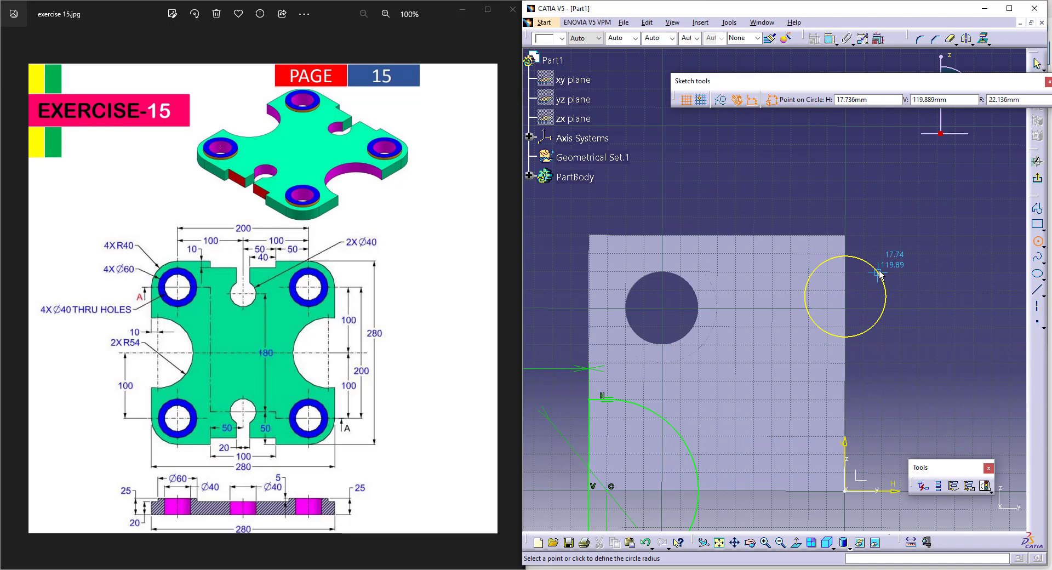
{"action": "left_click", "coordinate": [875, 280]}
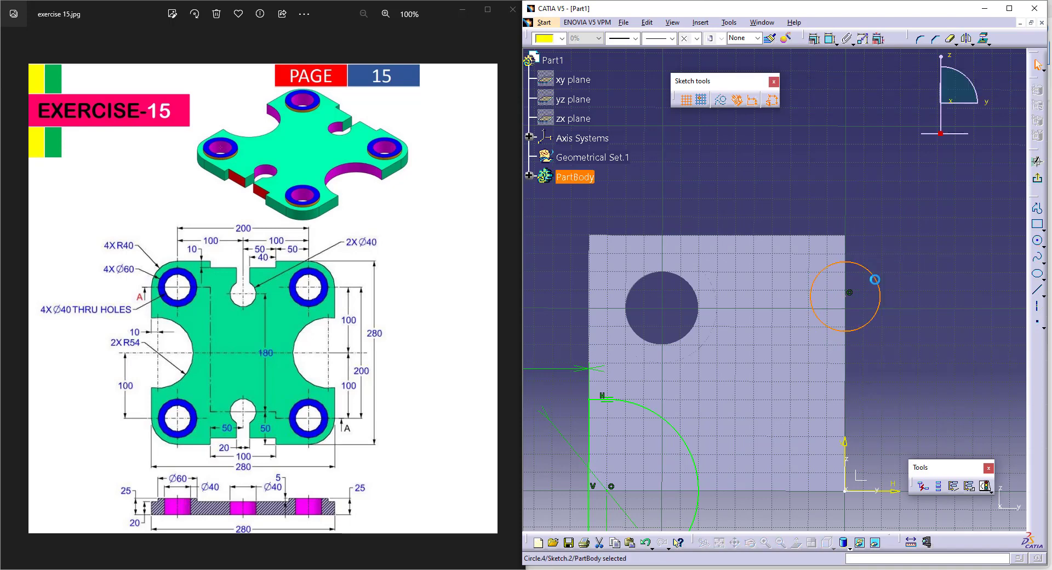
- Draw a stepped profile from the circle's upper-left arc up to the plate's upper edge, across to its corner and down to the circle's lowest point
{"action": "left_click", "coordinate": [1037, 208]}
{"action": "left_click", "coordinate": [834, 261]}
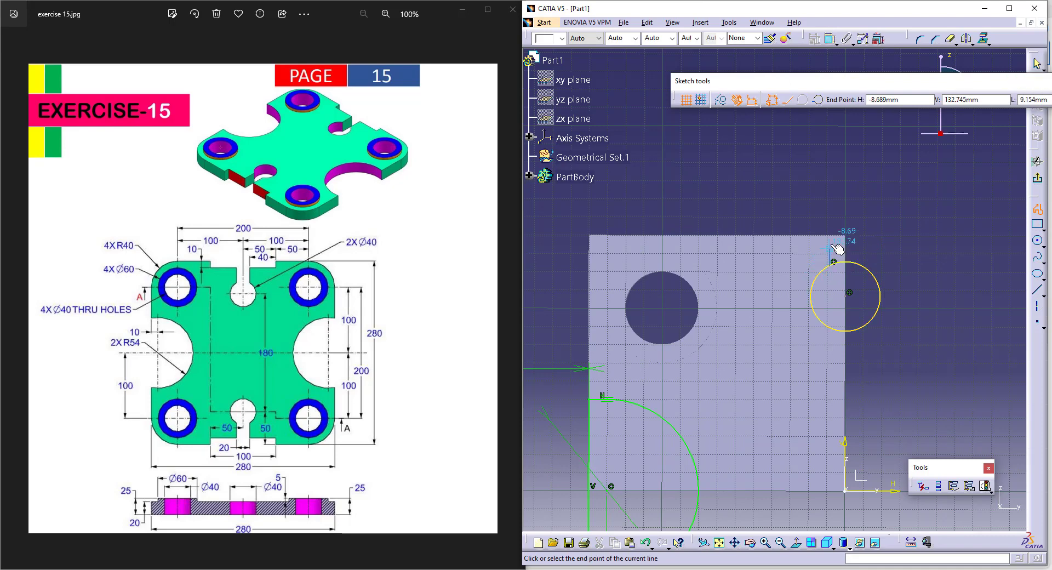
{"action": "left_click", "coordinate": [829, 248]}
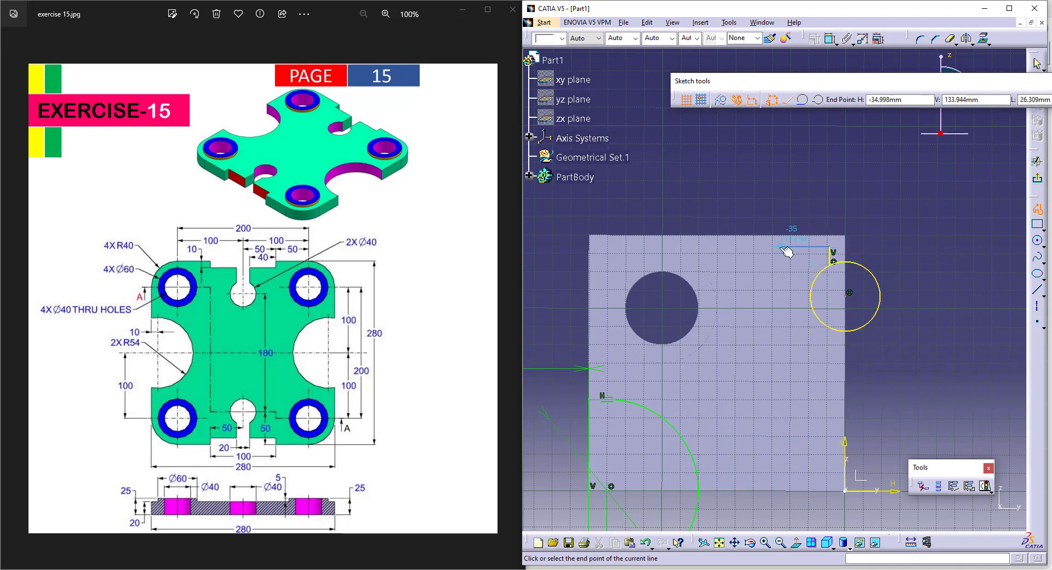
{"action": "left_click", "coordinate": [751, 248]}
{"action": "left_click", "coordinate": [752, 235]}
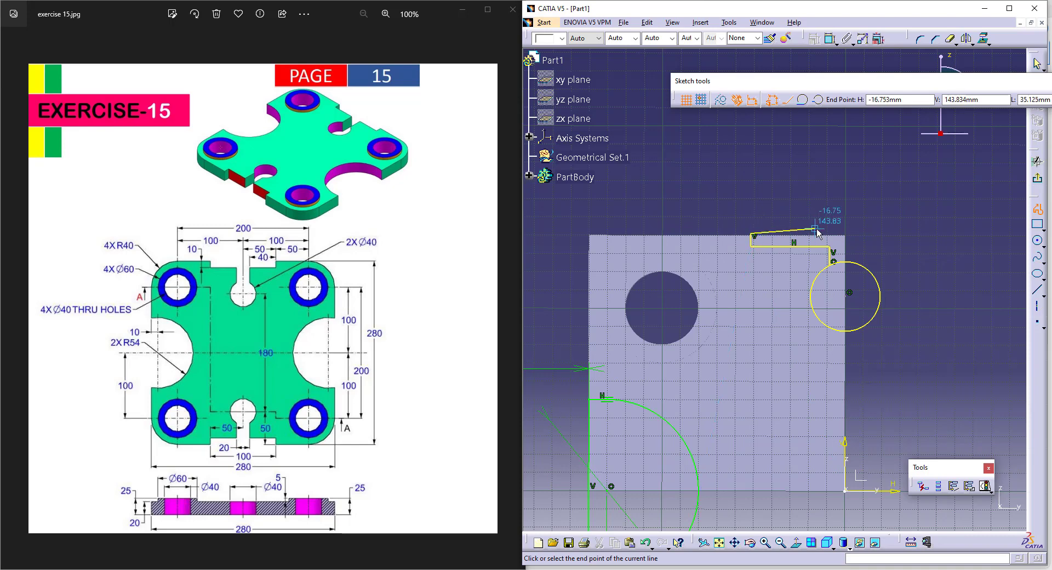
{"action": "left_click", "coordinate": [845, 234]}
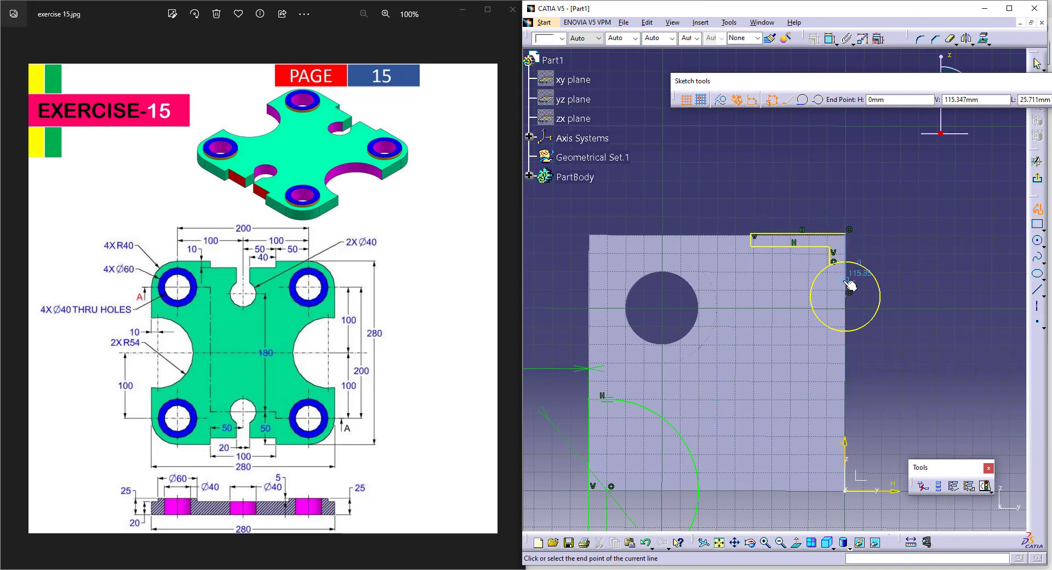
{"action": "left_click", "coordinate": [845, 327]}
{"action": "key", "text": "Escape"}
{"action": "key", "text": "Escape"}
{"action": "left_click", "coordinate": [908, 310]}
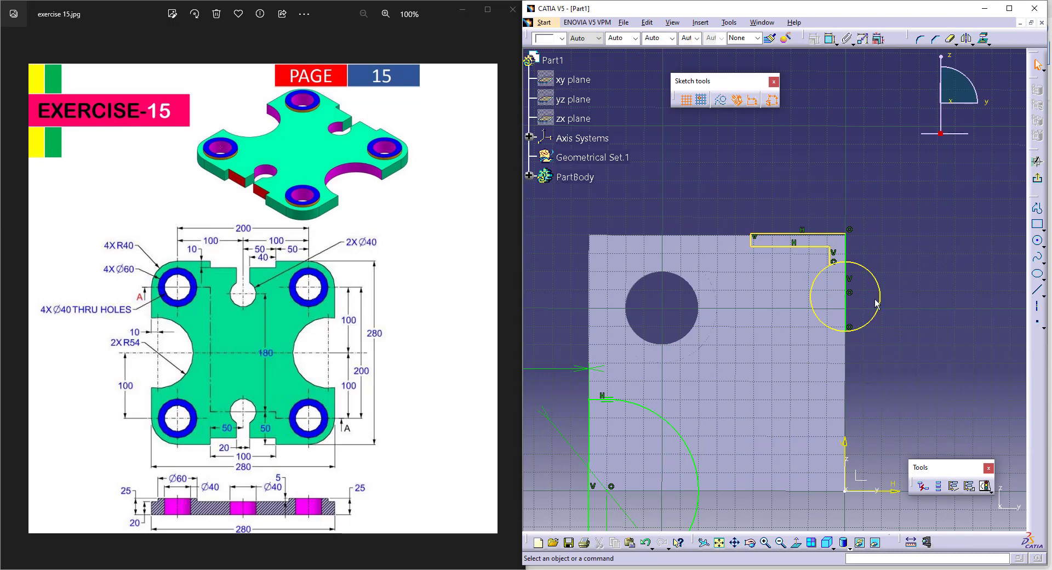
- Quick-trim the circle's half outside the plate's right edge and its upper arc between the short vertical line and that edge
{"action": "middle_click_drag", "start_coordinate": [876, 303], "coordinate": [868, 277]}
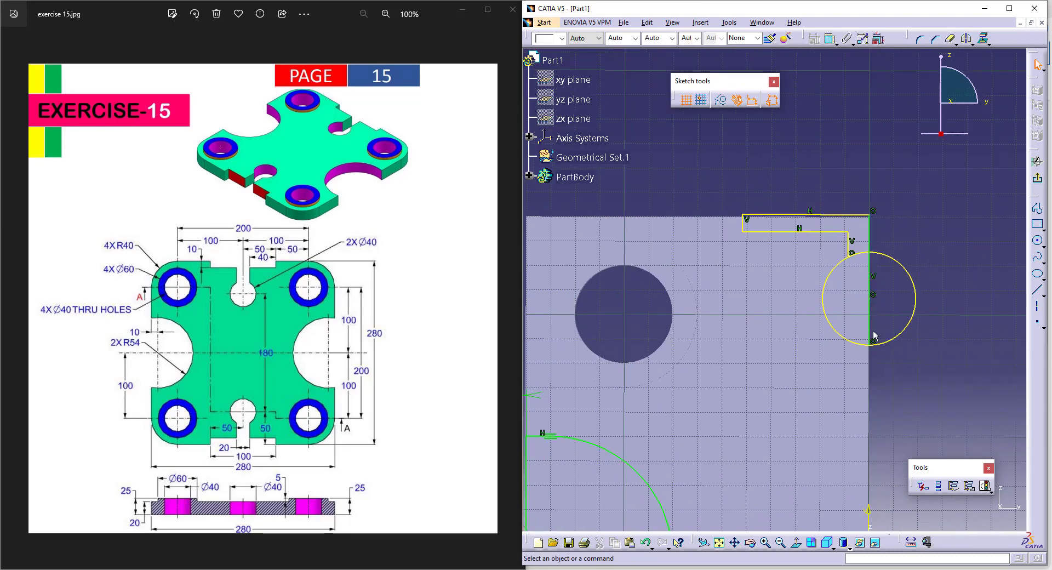
{"action": "left_click", "coordinate": [951, 38]}
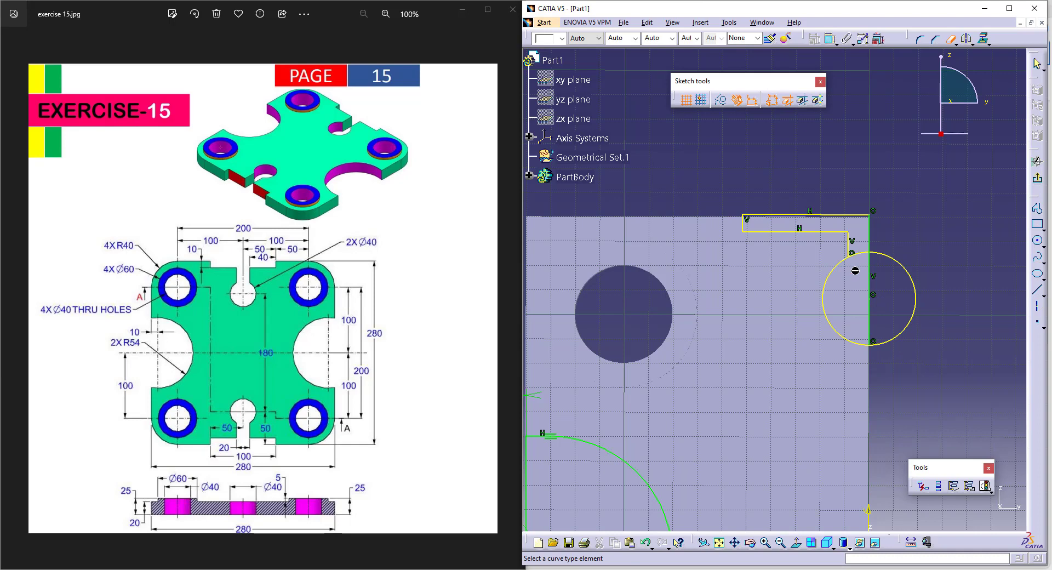
{"action": "left_click", "coordinate": [920, 291]}
{"action": "scroll", "coordinate": [767, 255], "scroll_direction": "up", "scroll_amount": 3}
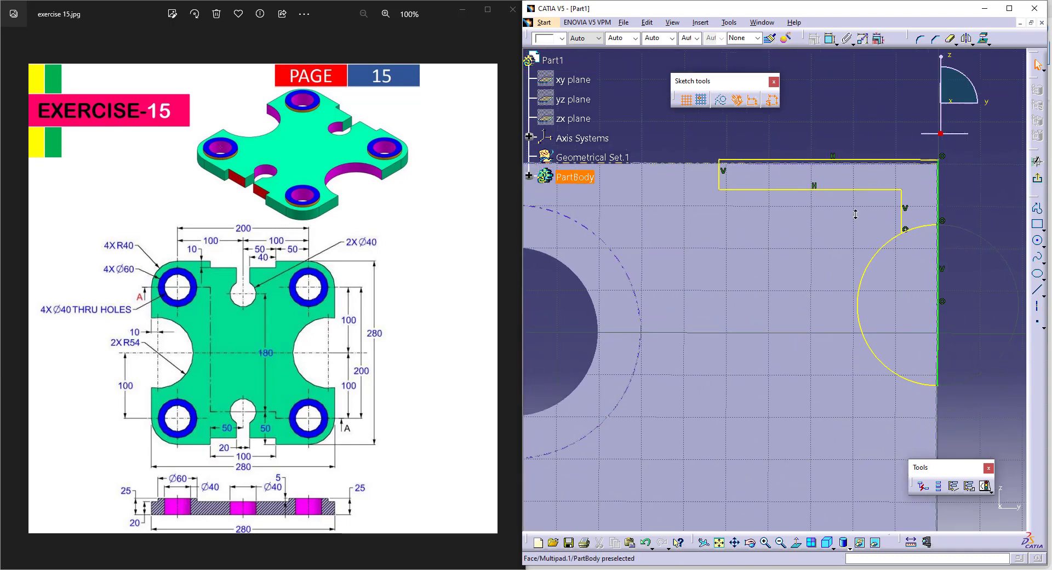
{"action": "left_click", "coordinate": [922, 228]}
{"action": "left_click", "coordinate": [951, 39]}
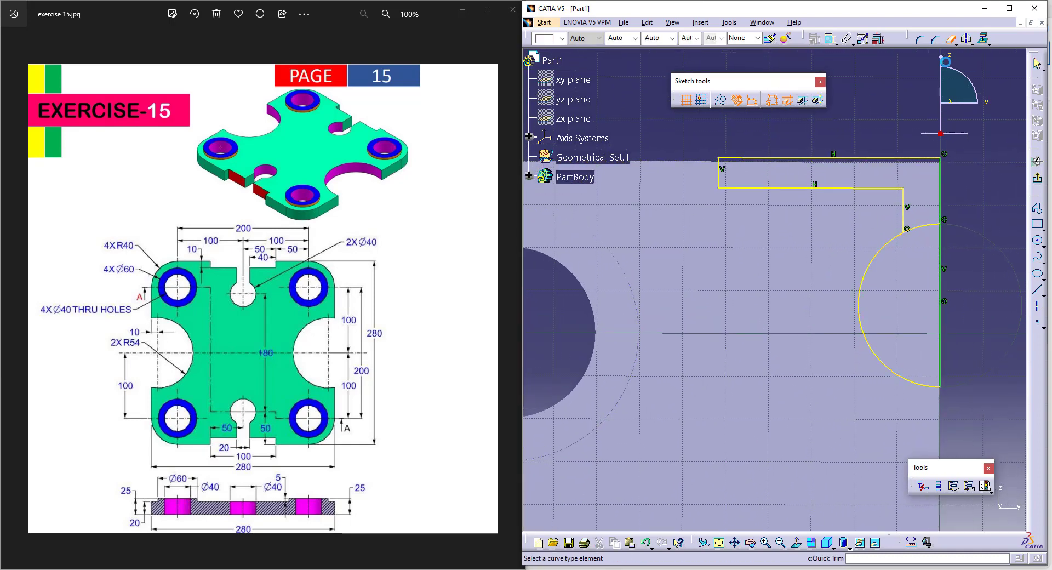
{"action": "left_click", "coordinate": [933, 227]}
{"action": "scroll", "coordinate": [918, 293], "scroll_direction": "down", "scroll_amount": 3}
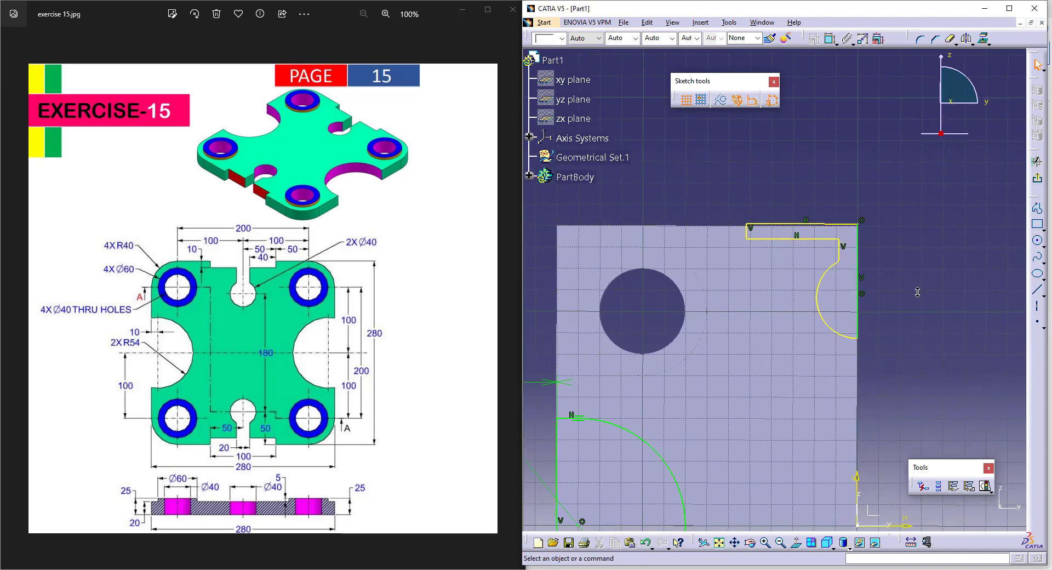
- Dimension the keyhole arc's radius and set it to 20 mm
{"action": "left_click", "coordinate": [831, 39]}
{"action": "left_click", "coordinate": [828, 324]}
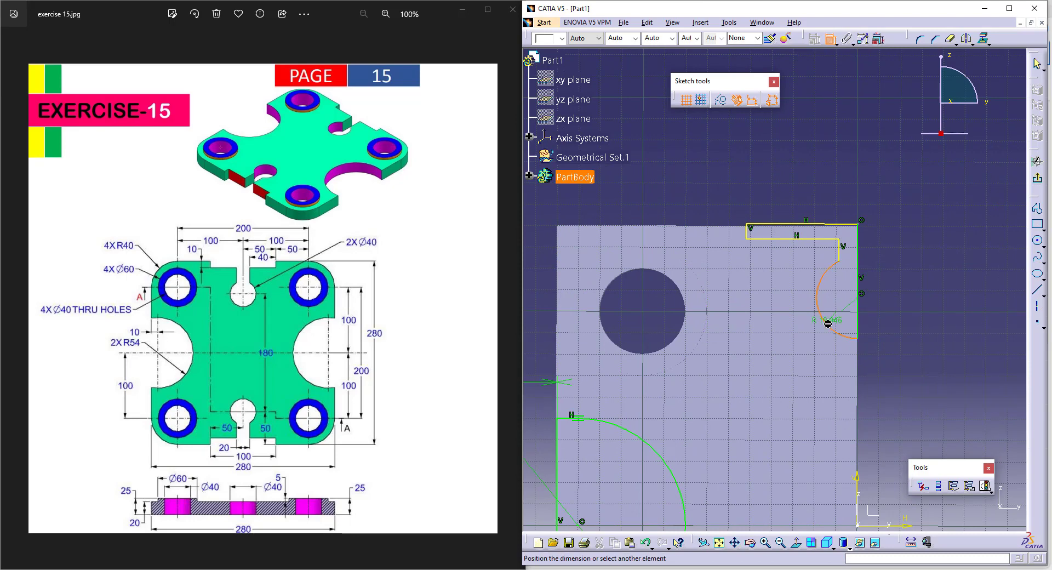
{"action": "left_click", "coordinate": [811, 376]}
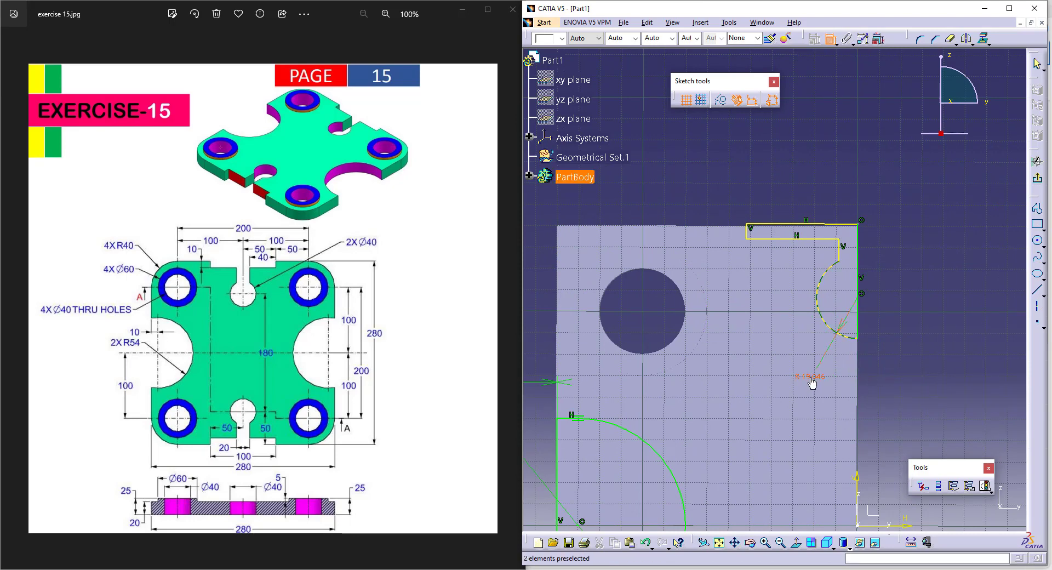
{"action": "double_click", "coordinate": [810, 376]}
{"action": "key", "text": "Return"}
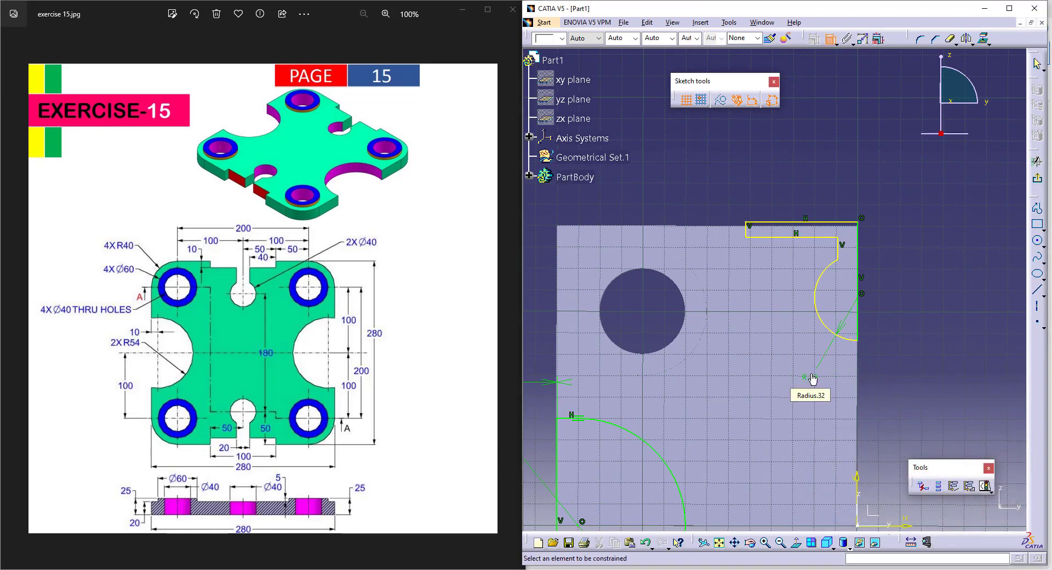
- Dimension the upper notch from the plate's right edge, setting its half-width to 50 mm and its short side line's length to 10 mm
{"action": "left_click", "coordinate": [858, 259]}
{"action": "left_click", "coordinate": [827, 164]}
{"action": "type", "text": "50"}
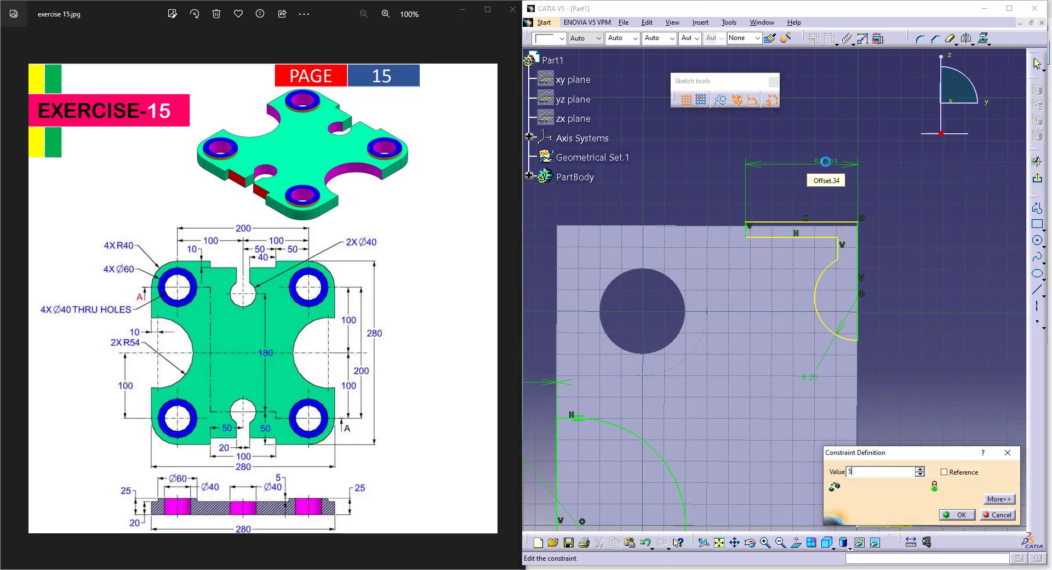
{"action": "key", "text": "Return"}
{"action": "left_click", "coordinate": [751, 232]}
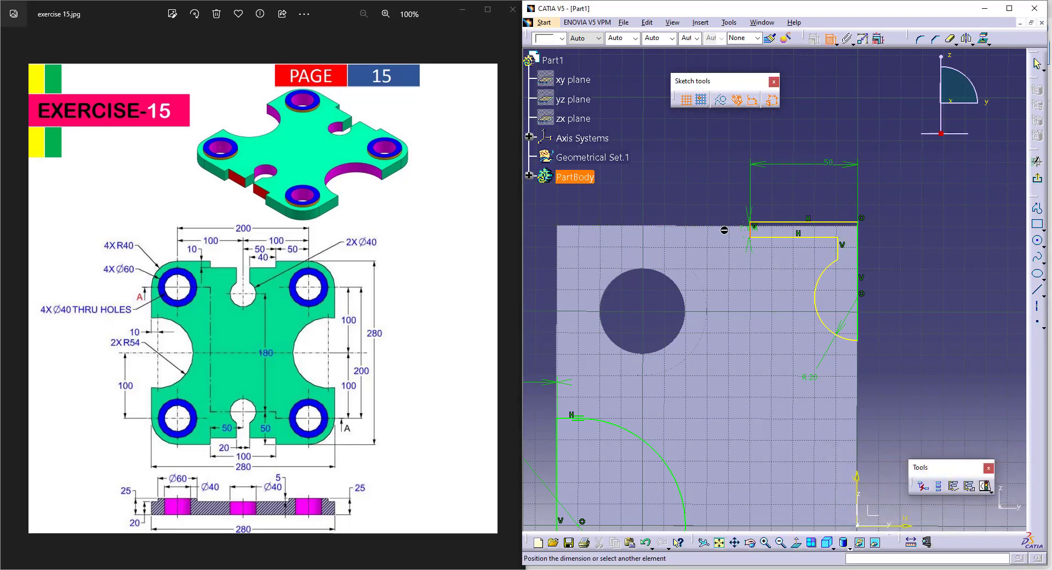
{"action": "left_click", "coordinate": [703, 195]}
{"action": "double_click", "coordinate": [702, 191]}
{"action": "type", "text": "1"}
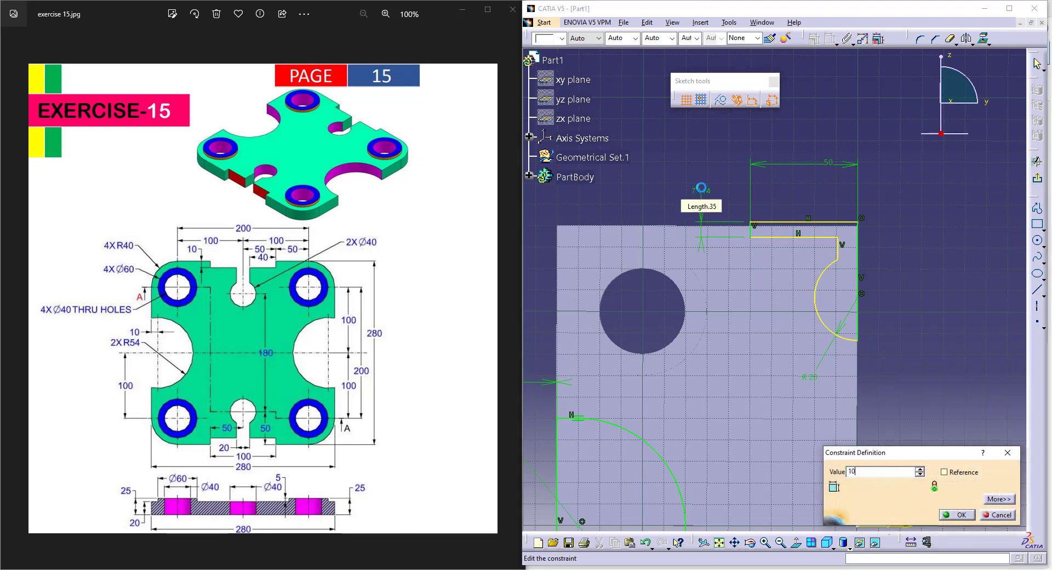
{"action": "type", "text": "0"}
{"action": "key", "text": "Return"}
- Dimension the slot's short vertical line from the plate's right edge and set the distance to 10 mm
{"action": "left_click", "coordinate": [838, 244]}
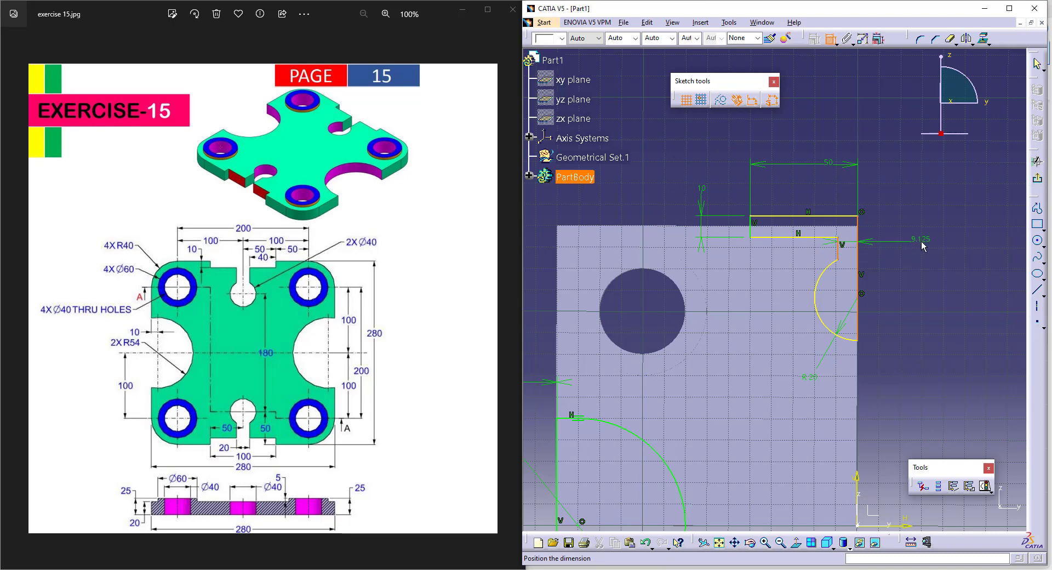
{"action": "left_click", "coordinate": [922, 241]}
{"action": "double_click", "coordinate": [920, 238]}
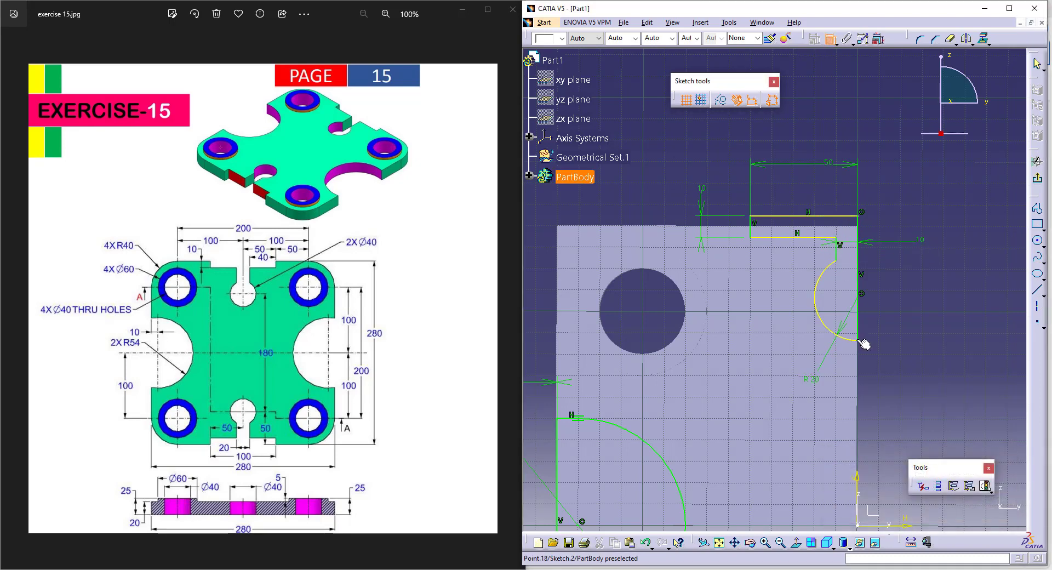
- Dimension the keyhole arc's centre from the horizontal axis and set the distance to 100 mm
{"action": "left_click", "coordinate": [861, 296]}
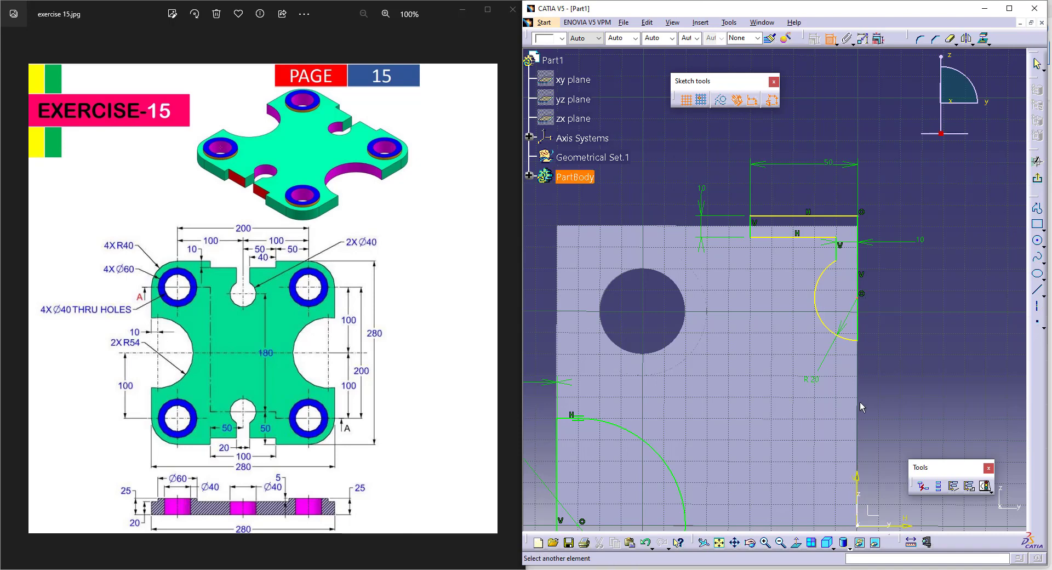
{"action": "left_click", "coordinate": [899, 526]}
{"action": "double_click", "coordinate": [887, 337]}
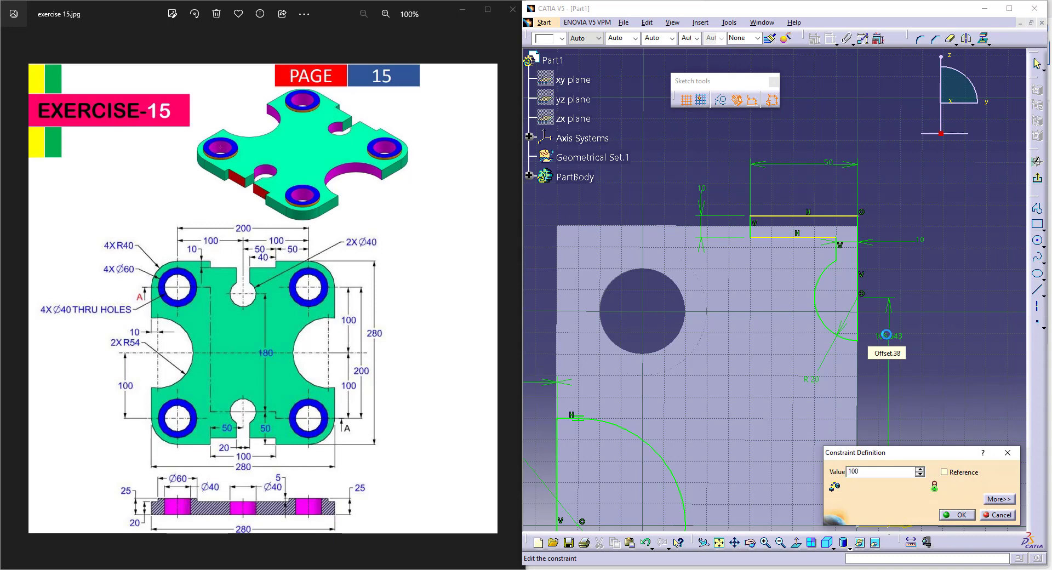
{"action": "key", "text": "Return"}
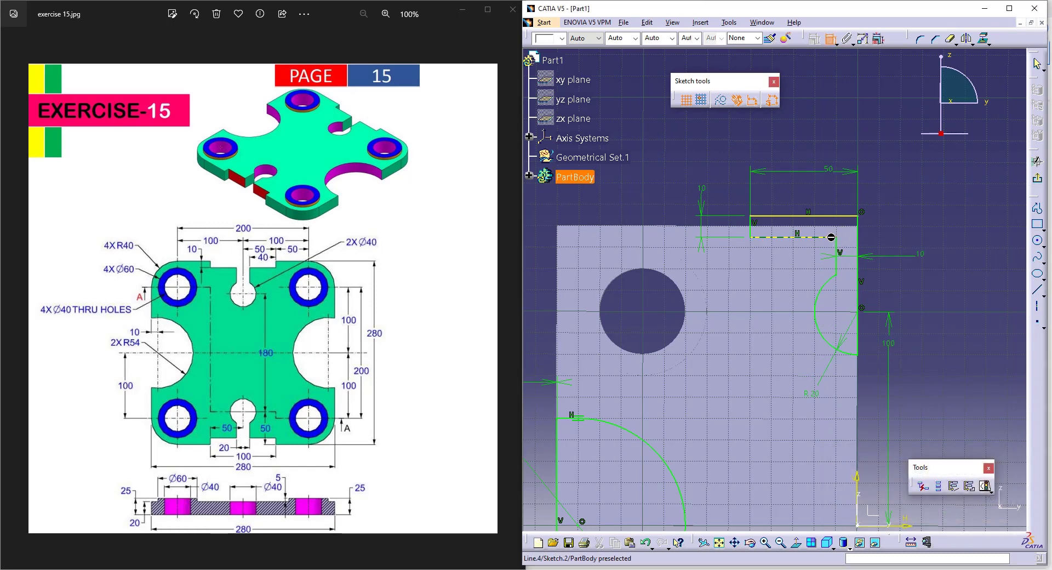
- Make the profile's uppermost horizontal line coincident with the plate's upper edge
{"action": "left_click", "coordinate": [837, 217]}
{"action": "left_click", "coordinate": [854, 224]}
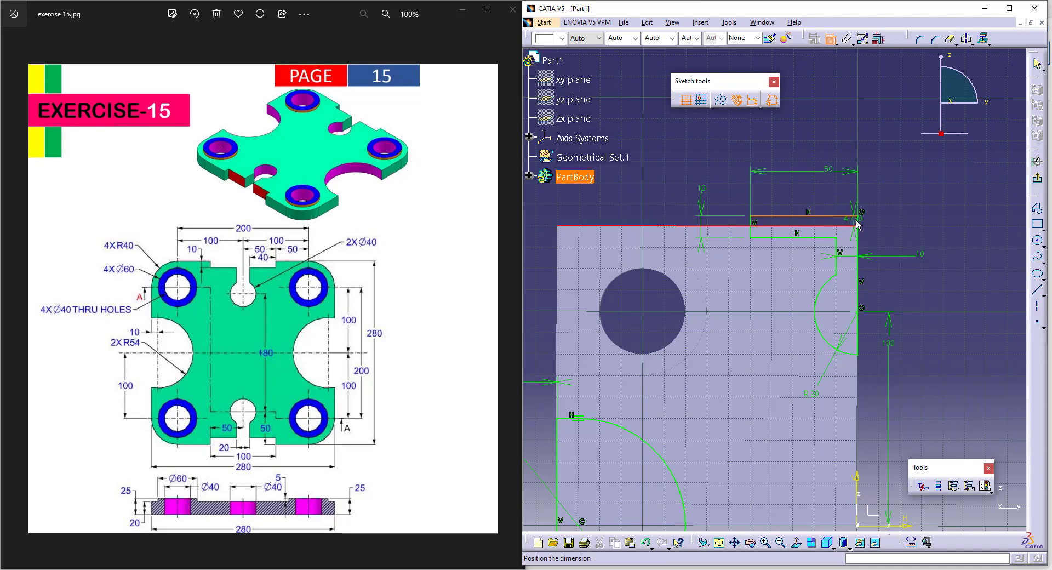
{"action": "right_click", "coordinate": [906, 222]}
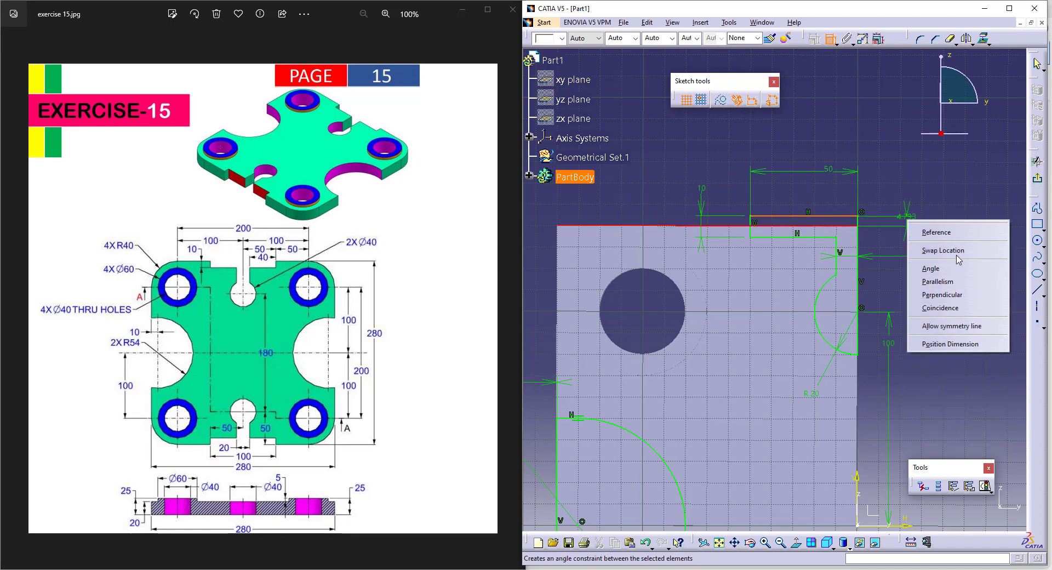
{"action": "left_click", "coordinate": [942, 307]}
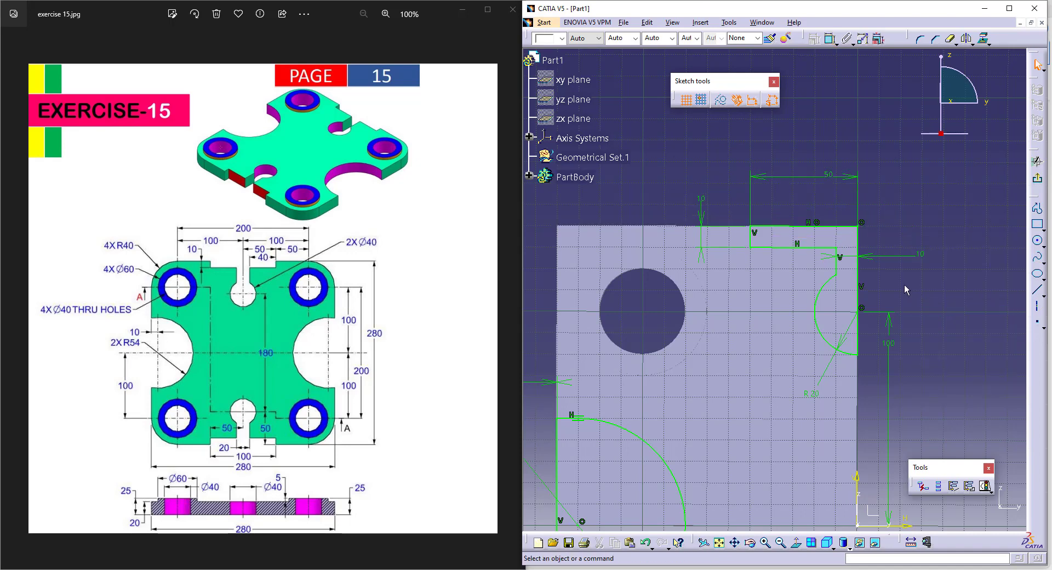
{"action": "middle_click_drag", "start_coordinate": [904, 290], "coordinate": [901, 315]}
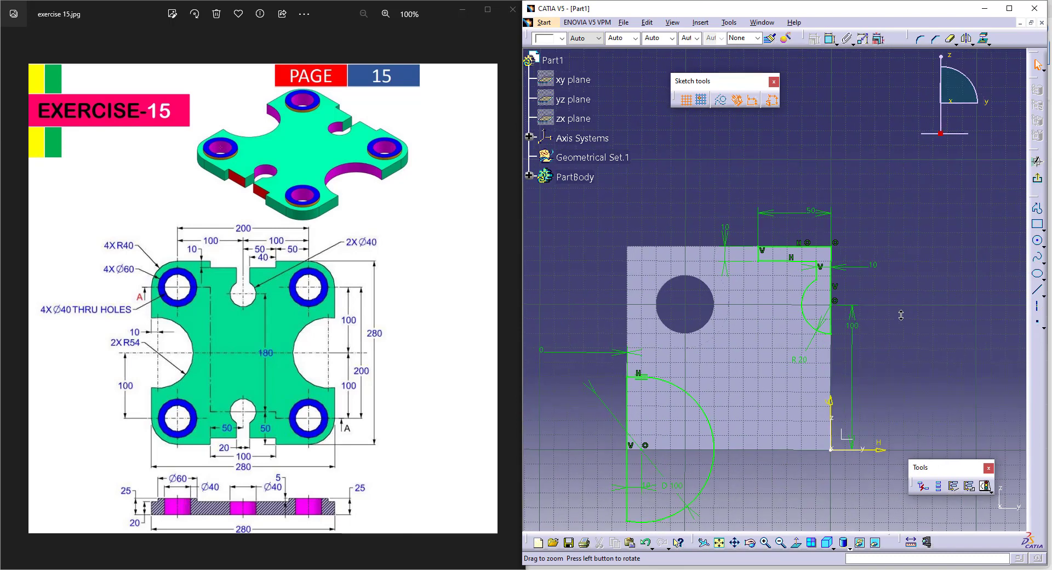
- Exit the sketch and cut the side cutout and keyhole slot profiles as a Pocket with the limit type Up to next
{"action": "left_click", "coordinate": [1037, 177]}
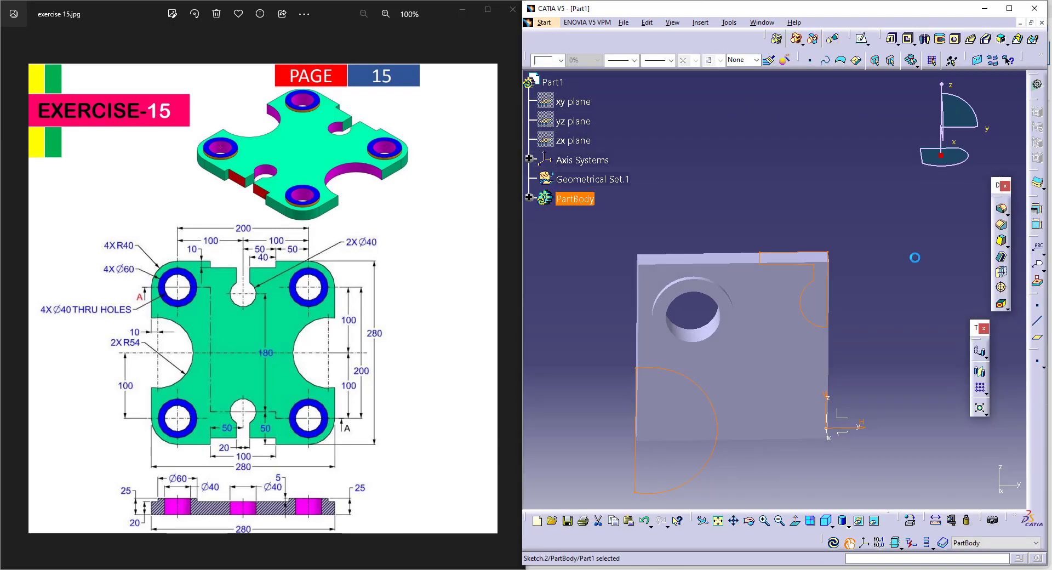
{"action": "left_click", "coordinate": [908, 40]}
{"action": "left_click", "coordinate": [627, 106]}
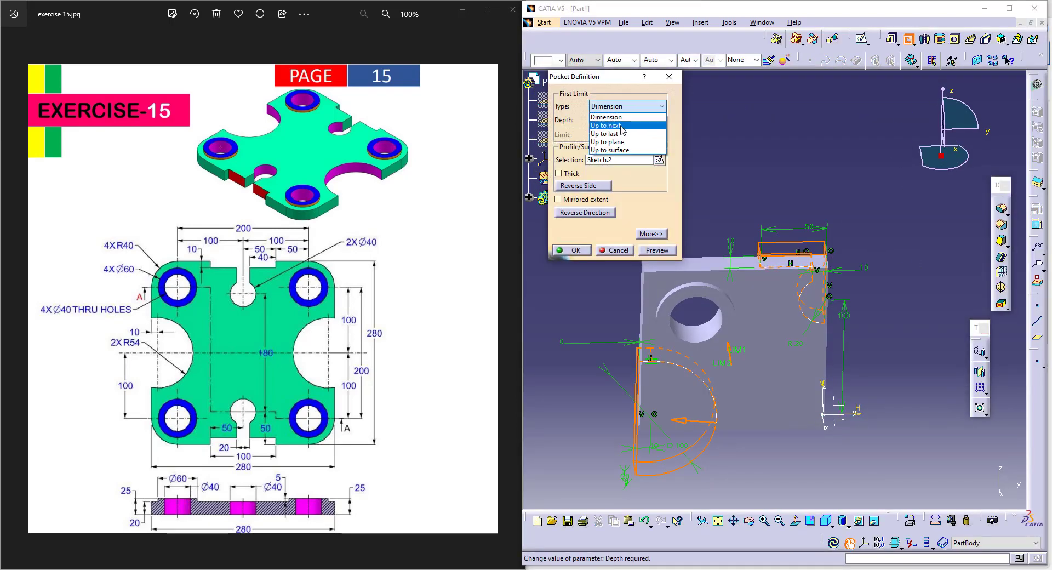
{"action": "left_click", "coordinate": [606, 125]}
{"action": "left_click", "coordinate": [573, 250]}
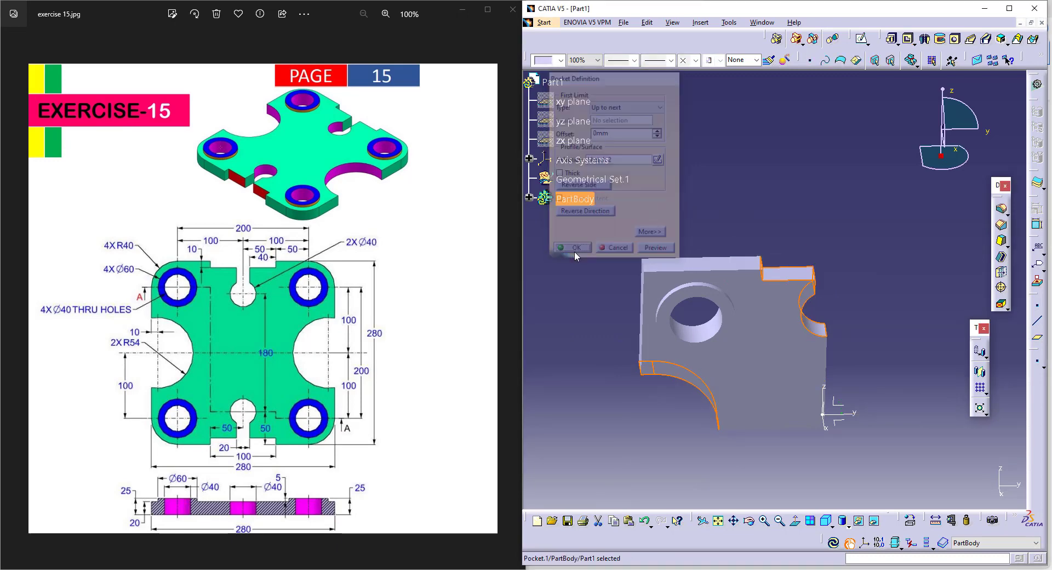
{"action": "middle_click_drag", "start_coordinate": [700, 249], "coordinate": [780, 246]}
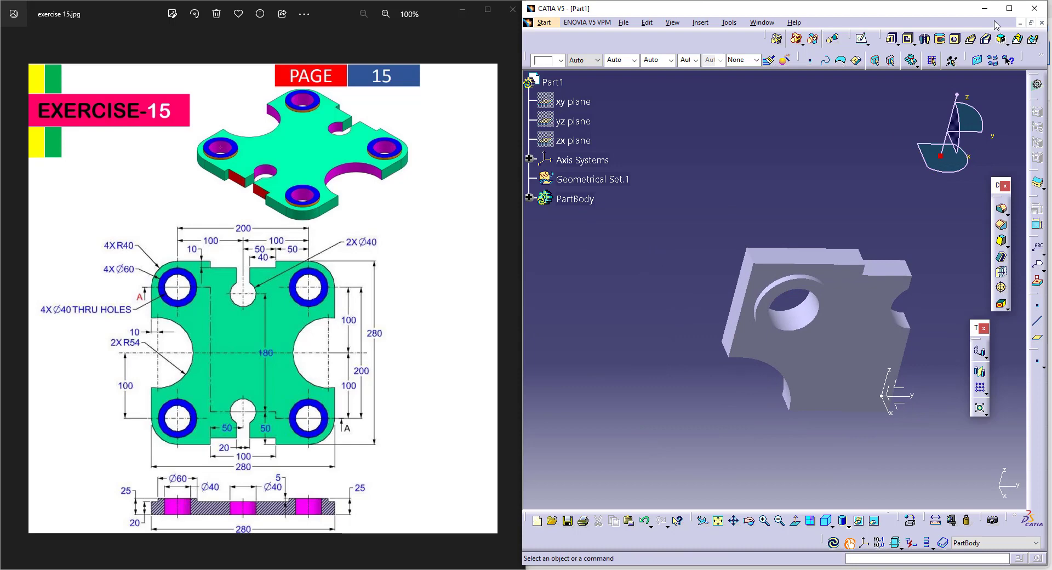
- Apply an edge fillet with the drawing's 40 mm radius to the plate's outer corner beside the through hole
{"action": "left_click", "coordinate": [1001, 213]}
{"action": "left_click", "coordinate": [751, 253]}
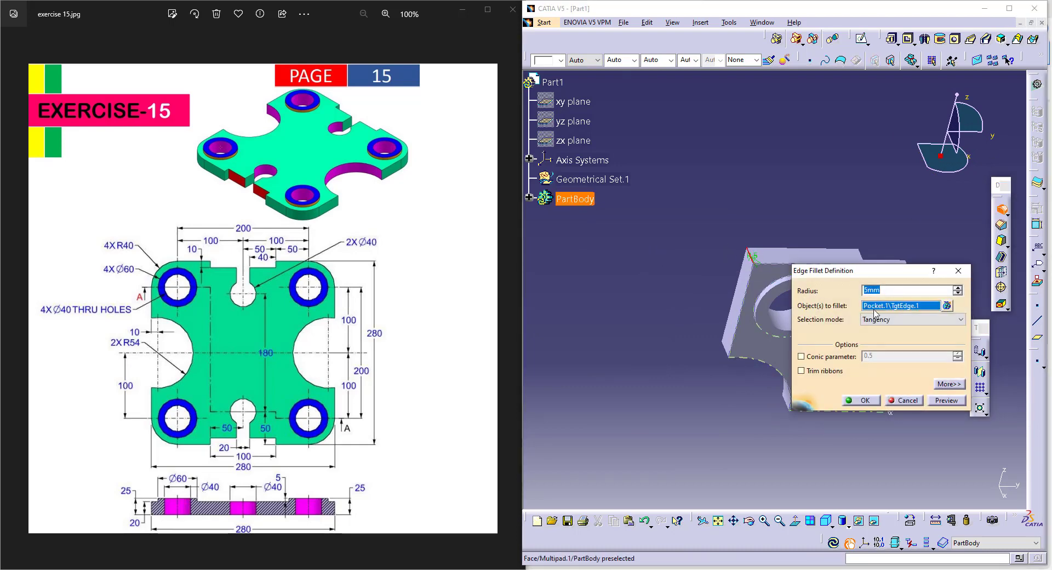
{"action": "left_click", "coordinate": [861, 400]}
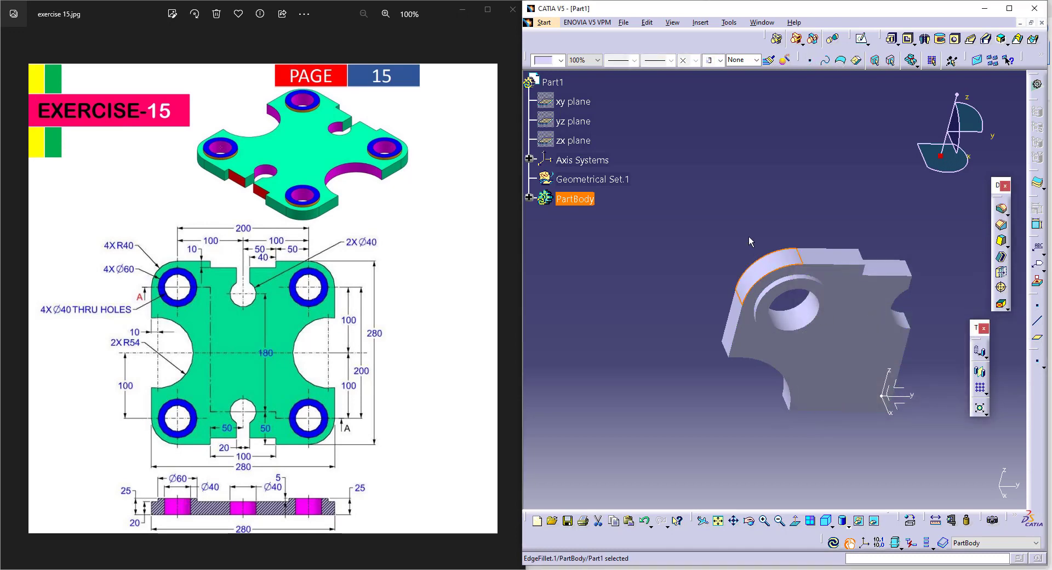
{"action": "middle_click_drag", "start_coordinate": [750, 241], "coordinate": [661, 184]}
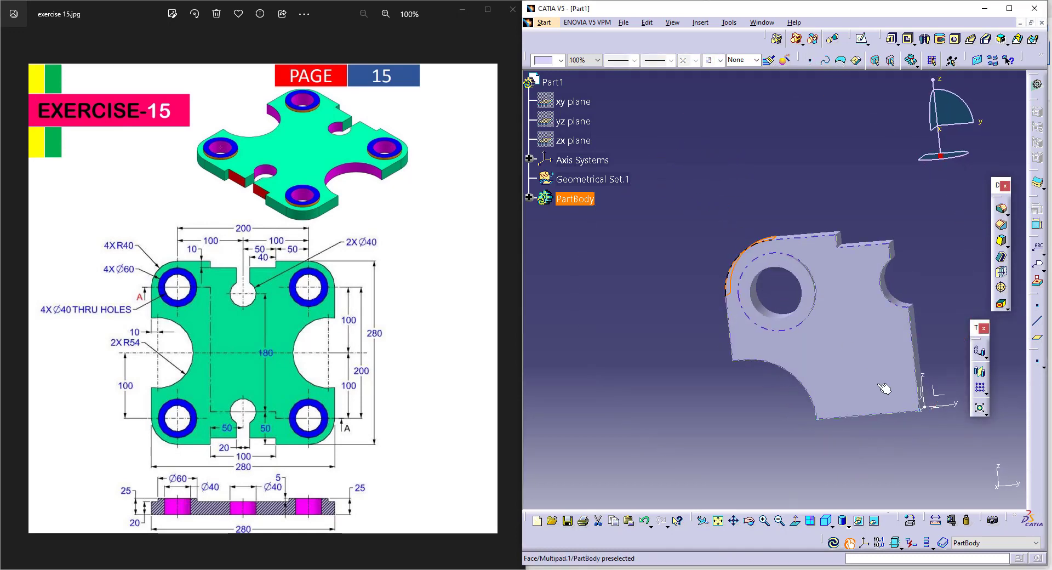
{"action": "middle_click_drag", "start_coordinate": [884, 388], "coordinate": [905, 361]}
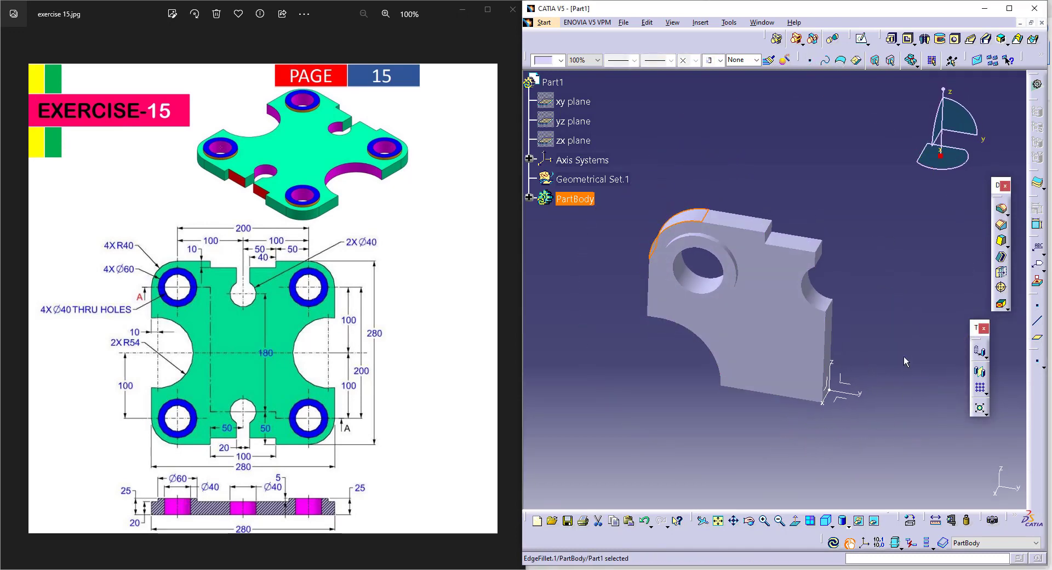
{"action": "left_click", "coordinate": [982, 372]}
{"action": "left_click", "coordinate": [847, 314]}
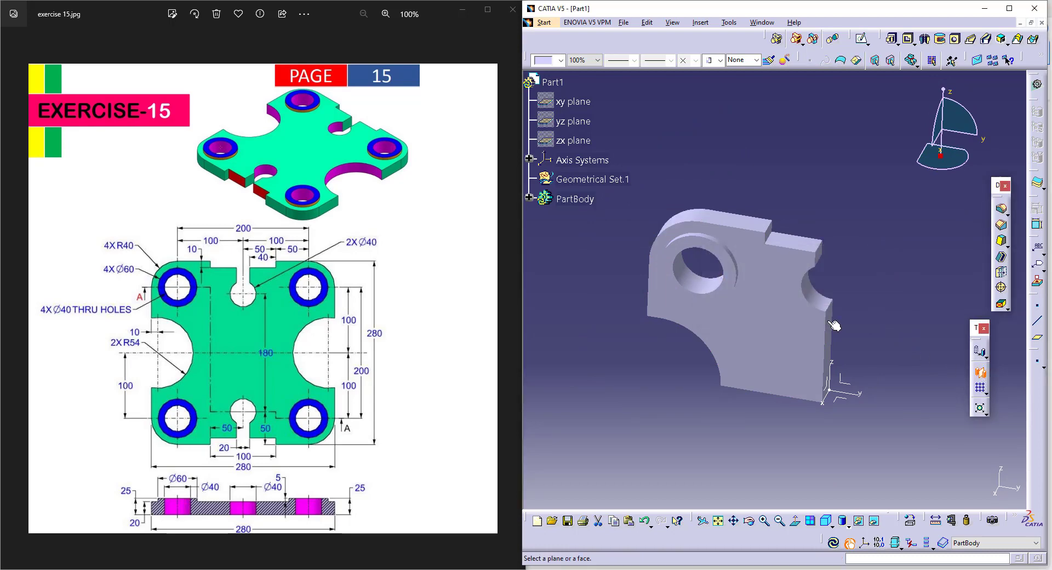
{"action": "left_click", "coordinate": [529, 198]}
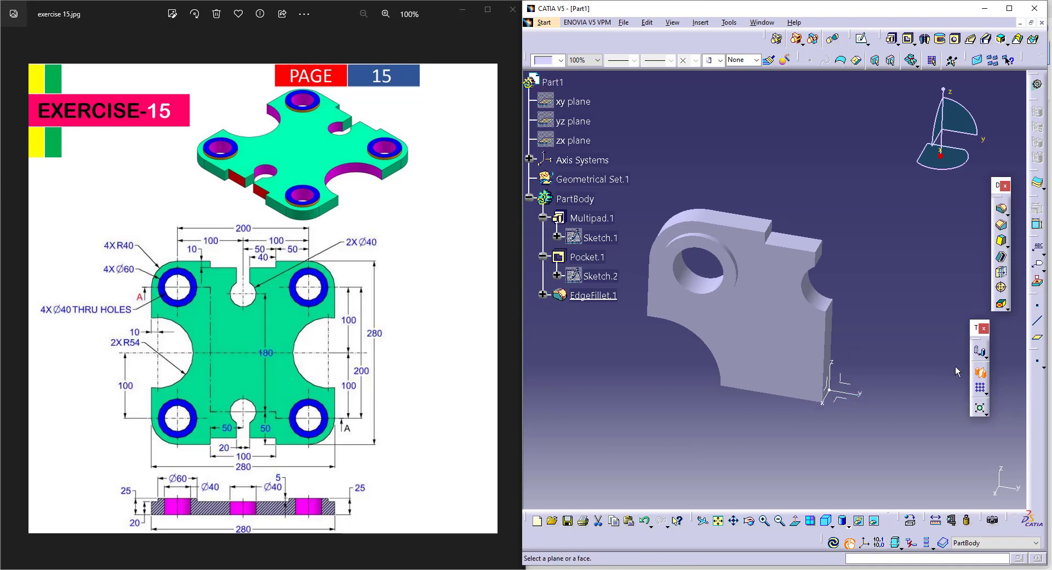
{"action": "left_click", "coordinate": [981, 376]}
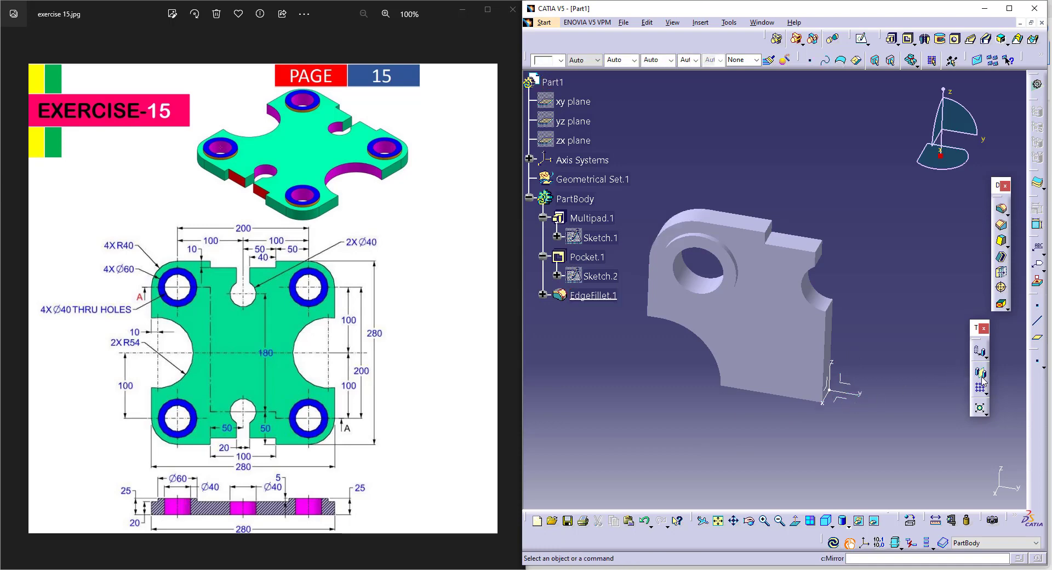
- Mirror the quarter plate's PartBody about the absolute axis system's vertical ZX plane to form the upper half of the plate
{"action": "left_click", "coordinate": [575, 199]}
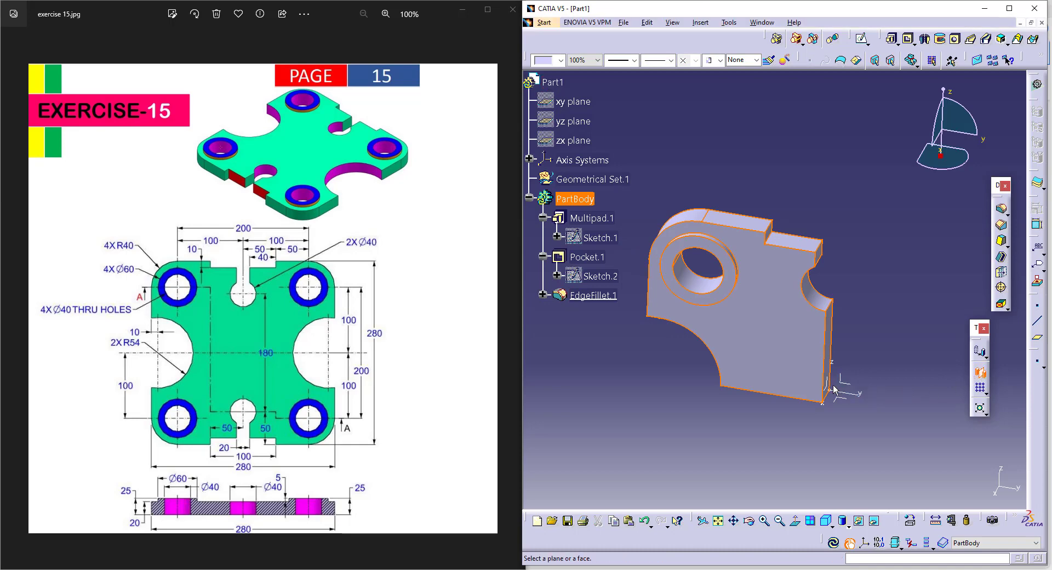
{"action": "middle_click_drag", "start_coordinate": [834, 387], "coordinate": [782, 397]}
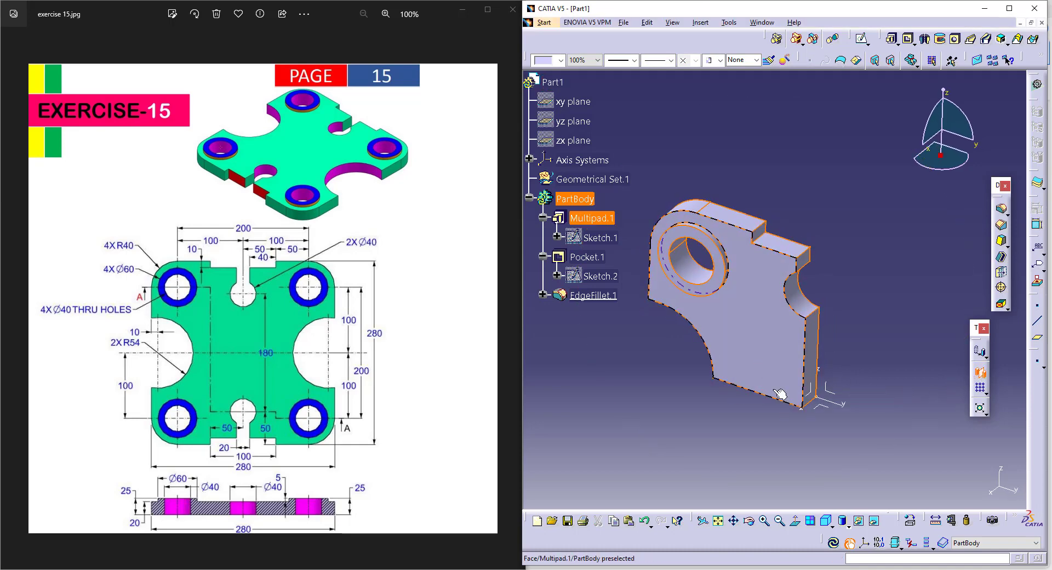
{"action": "left_click", "coordinate": [816, 394]}
{"action": "left_click", "coordinate": [951, 494]}
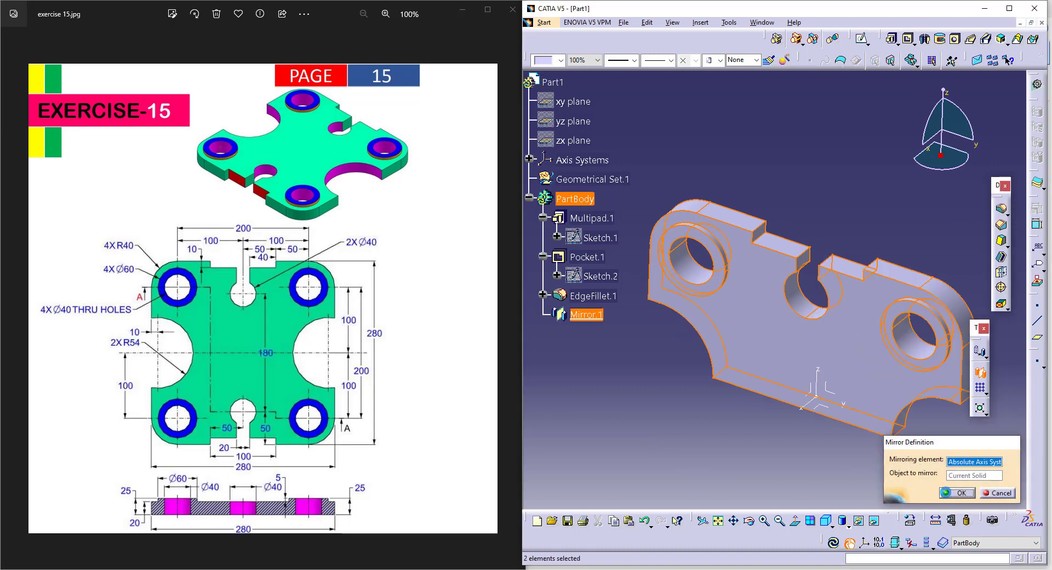
- Mirror the half-plate PartBody about the XY plane of the absolute axis system to complete the full plate
{"action": "middle_click_drag", "start_coordinate": [739, 388], "coordinate": [819, 212]}
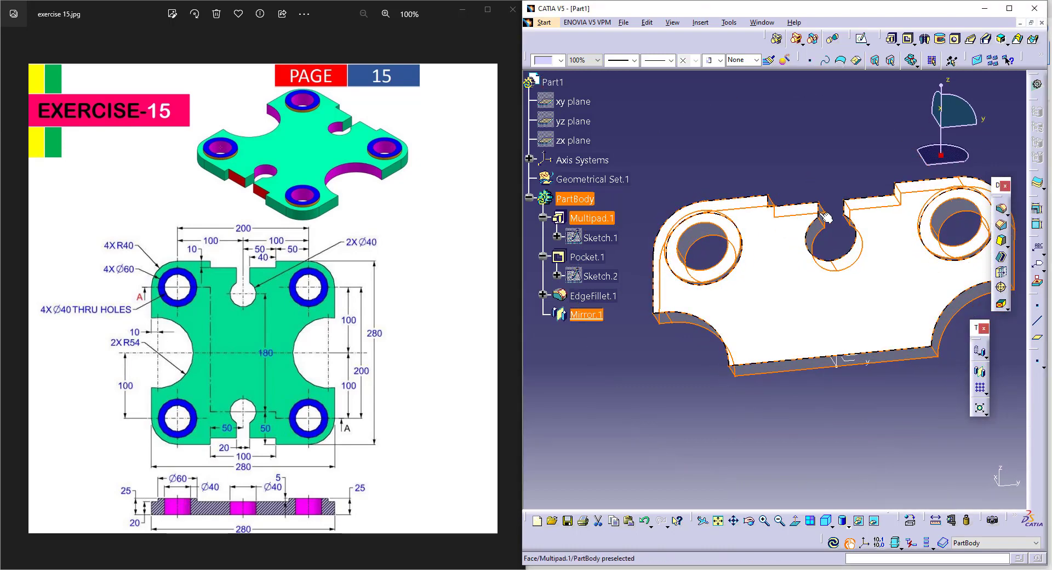
{"action": "left_click", "coordinate": [578, 200]}
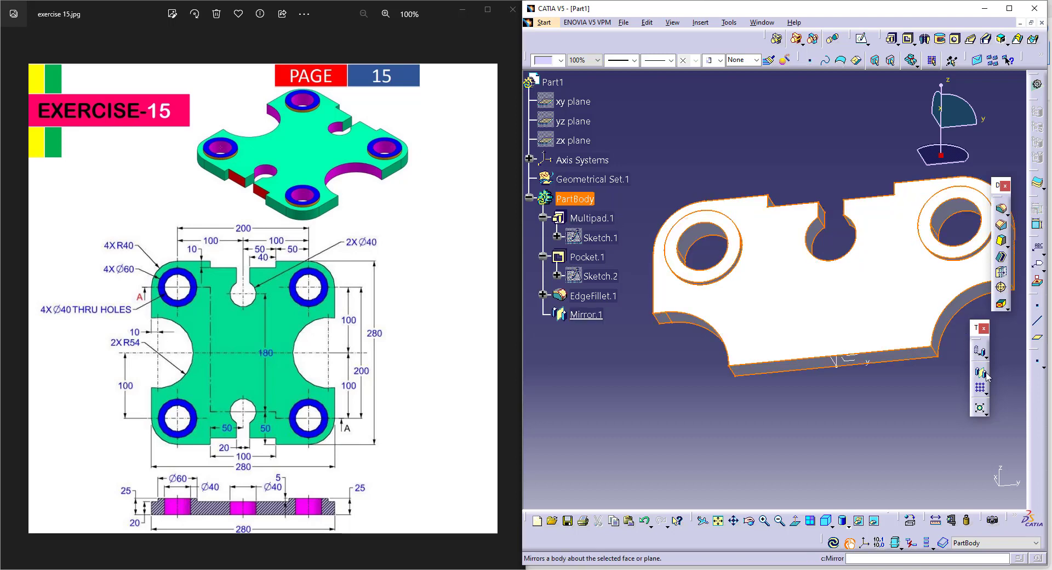
{"action": "left_click", "coordinate": [854, 367]}
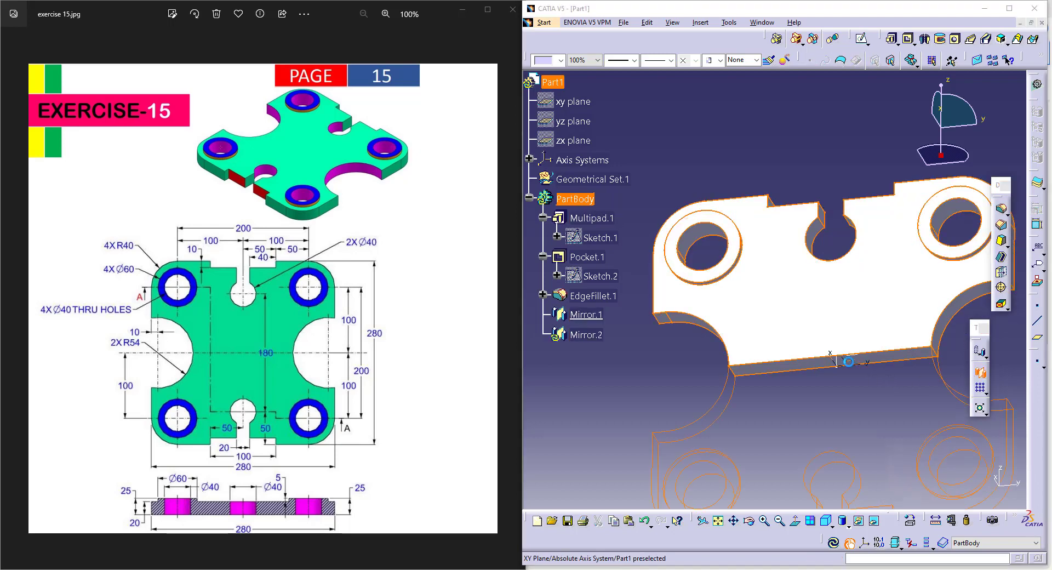
{"action": "left_click", "coordinate": [953, 496]}
{"action": "middle_click_drag", "start_coordinate": [853, 400], "coordinate": [907, 378]}
{"action": "left_click", "coordinate": [904, 367]}
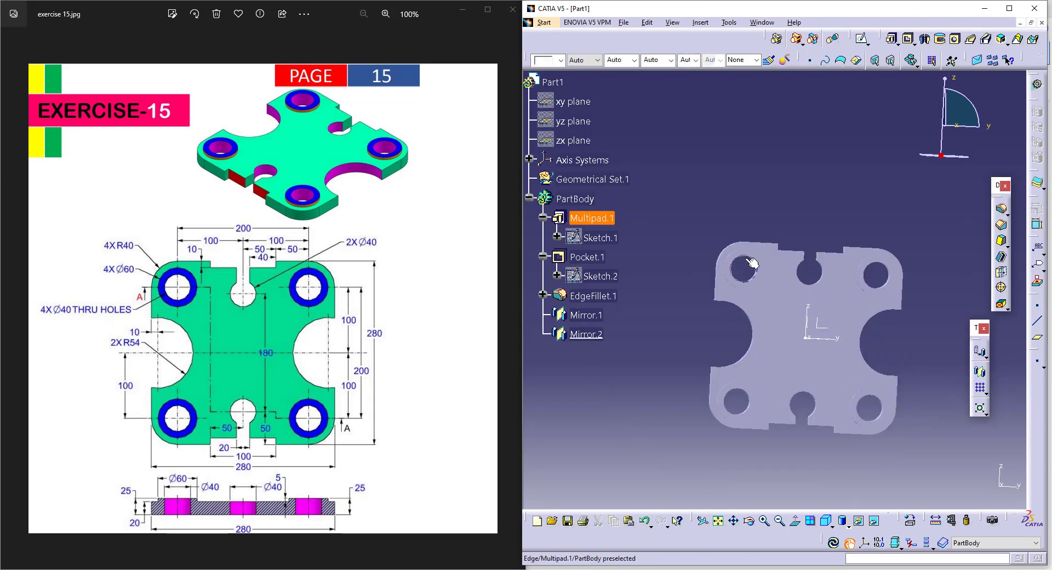
- Hide the specification tree and display the full plate shaded with its edges
{"action": "key", "text": "F3"}
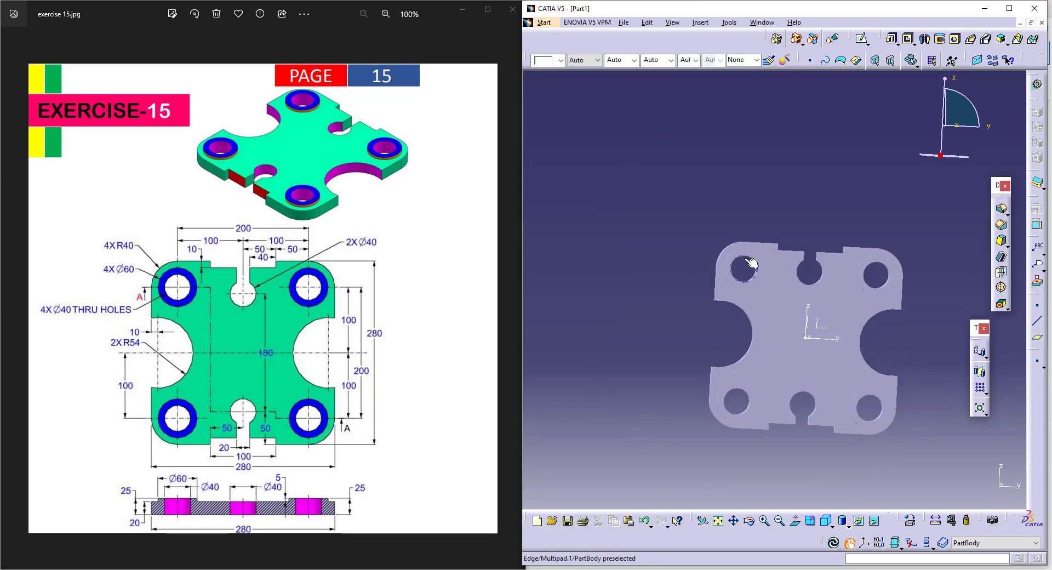
{"action": "middle_click_drag", "start_coordinate": [767, 263], "coordinate": [726, 345]}
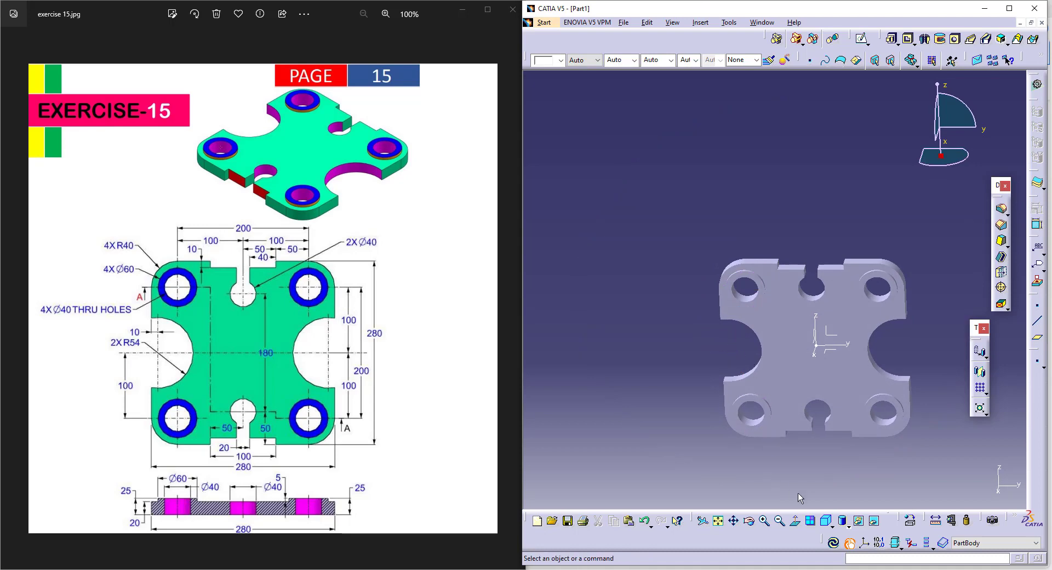
{"action": "left_click", "coordinate": [843, 523]}
{"action": "left_click", "coordinate": [853, 488]}
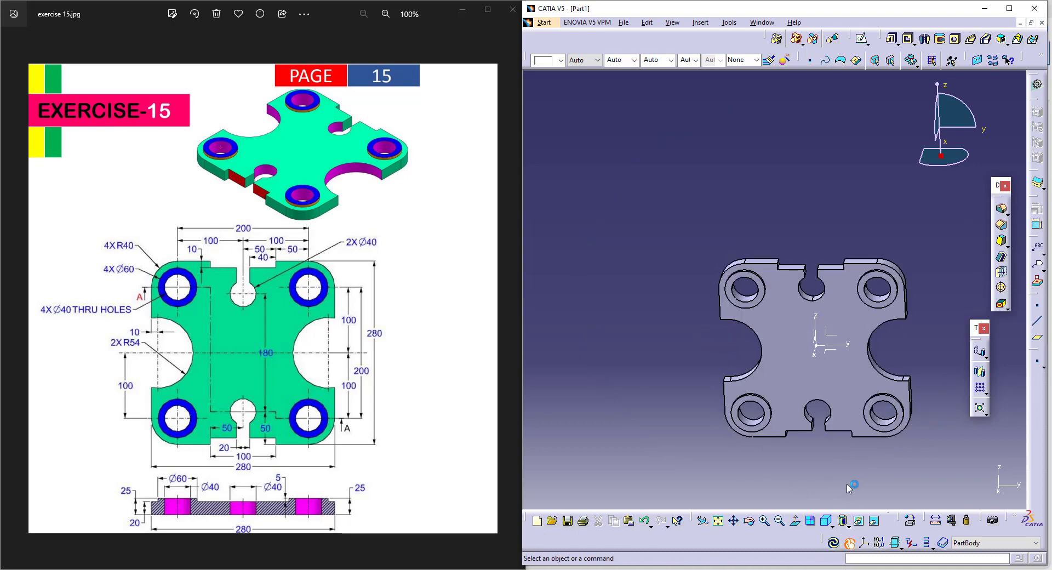